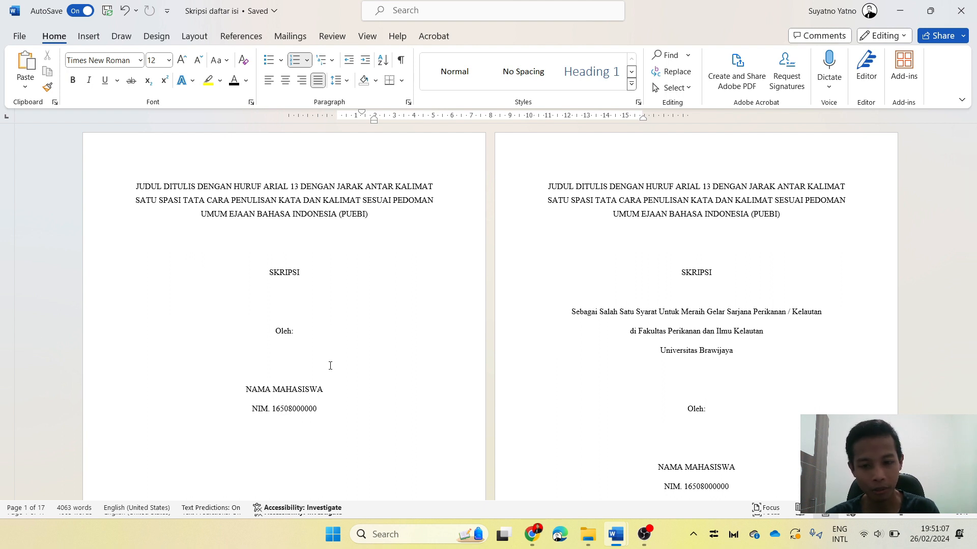
- Look through the whole thesis, from the title pages to BAB 5, to see how its headings and sub-headings are laid out
scroll(331, 366, "down", 12)
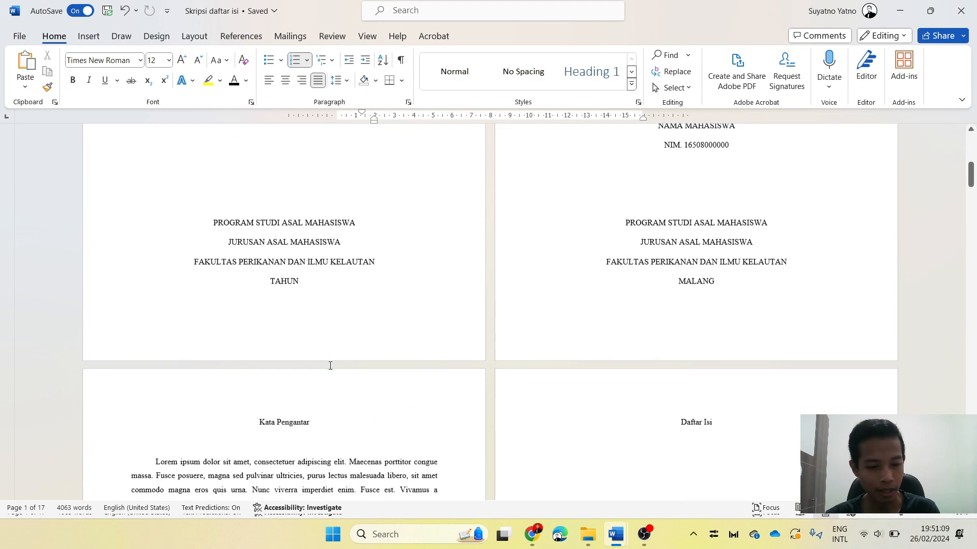
scroll(330, 366, "down", 1)
scroll(330, 365, "up", 4)
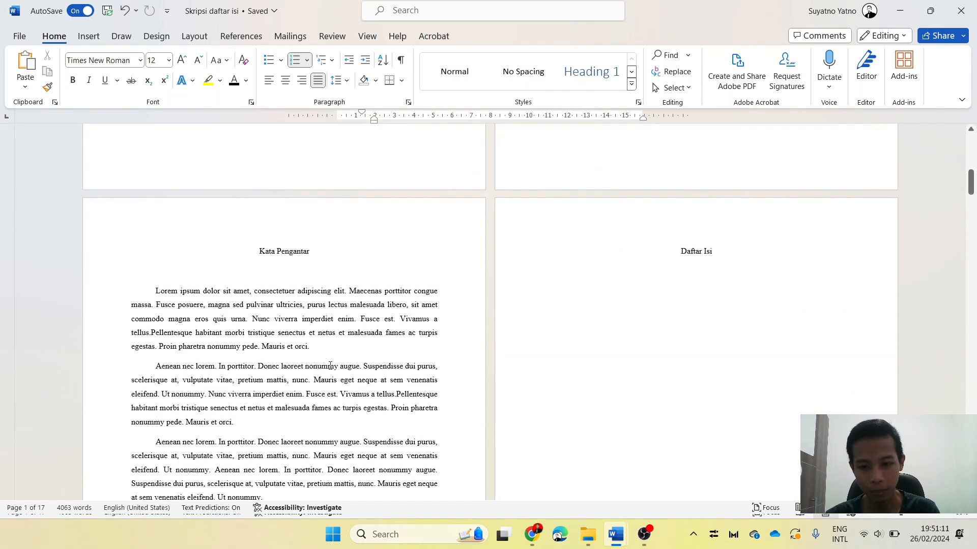
scroll(330, 366, "down", 4)
scroll(330, 366, "down", 8)
scroll(330, 366, "down", 3)
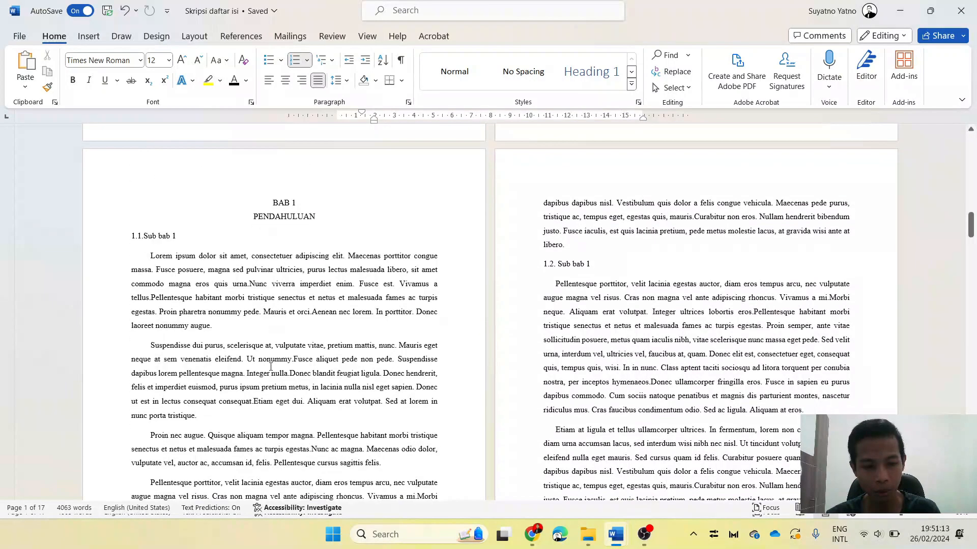
scroll(271, 289, "down", 2)
scroll(271, 289, "down", 6)
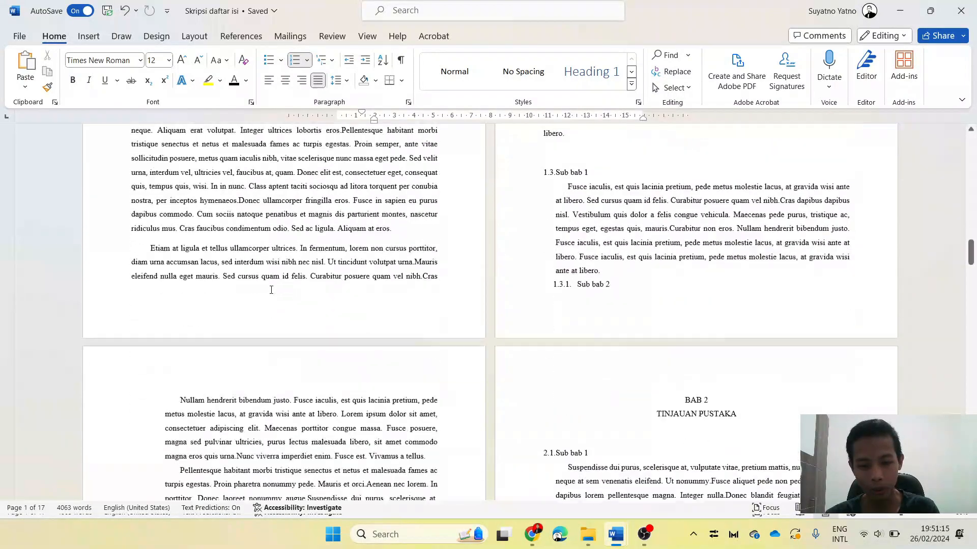
scroll(569, 303, "down", 3)
scroll(452, 320, "down", 3)
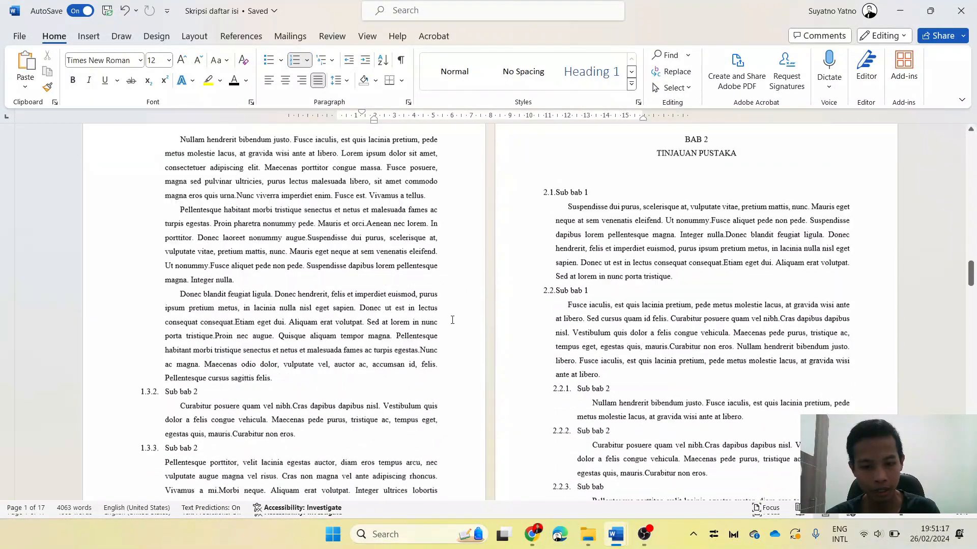
scroll(452, 320, "up", 3)
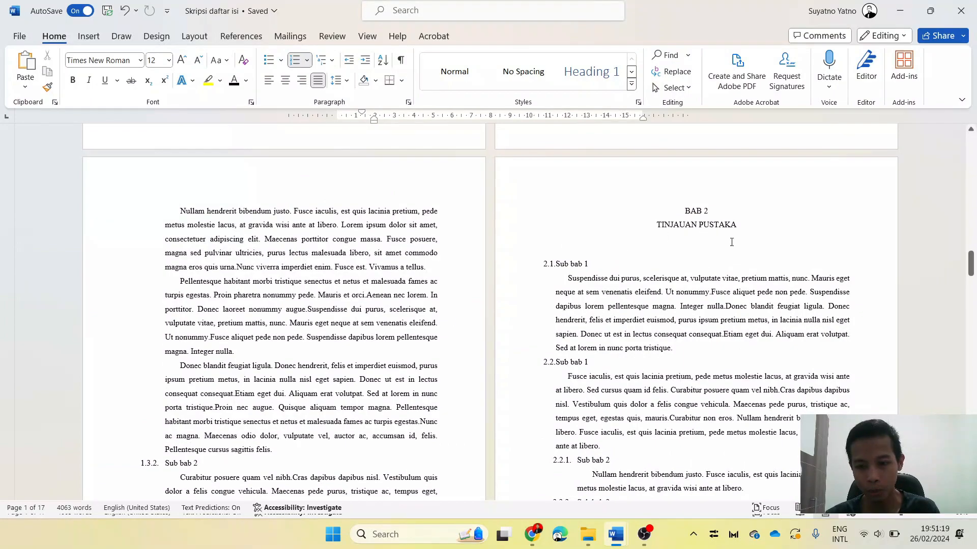
left_click_drag(970, 263, 971, 486)
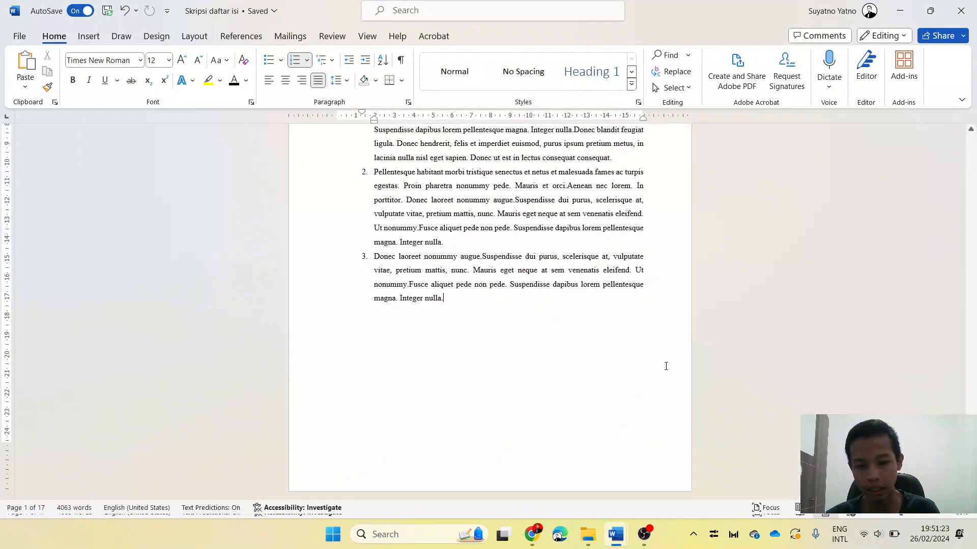
scroll(604, 345, "up", 8)
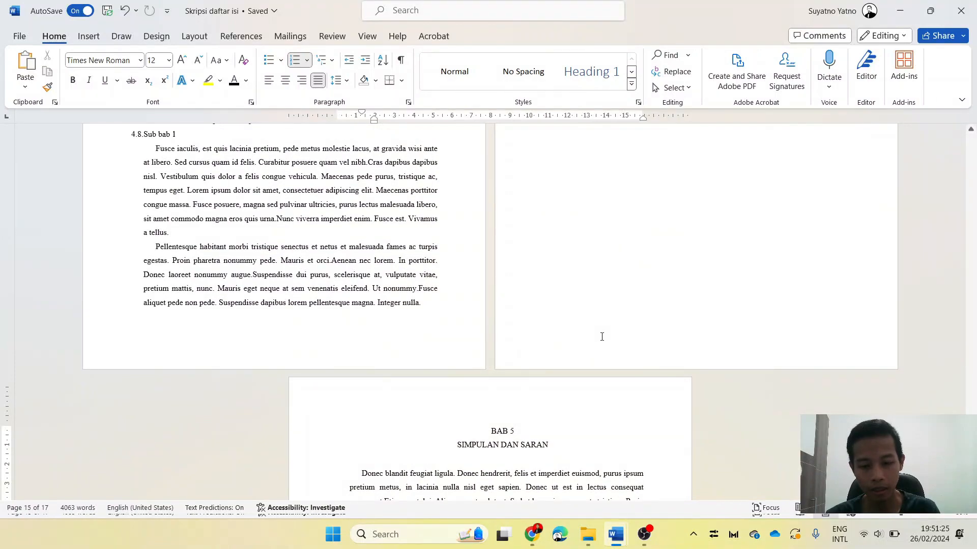
scroll(568, 332, "up", 5)
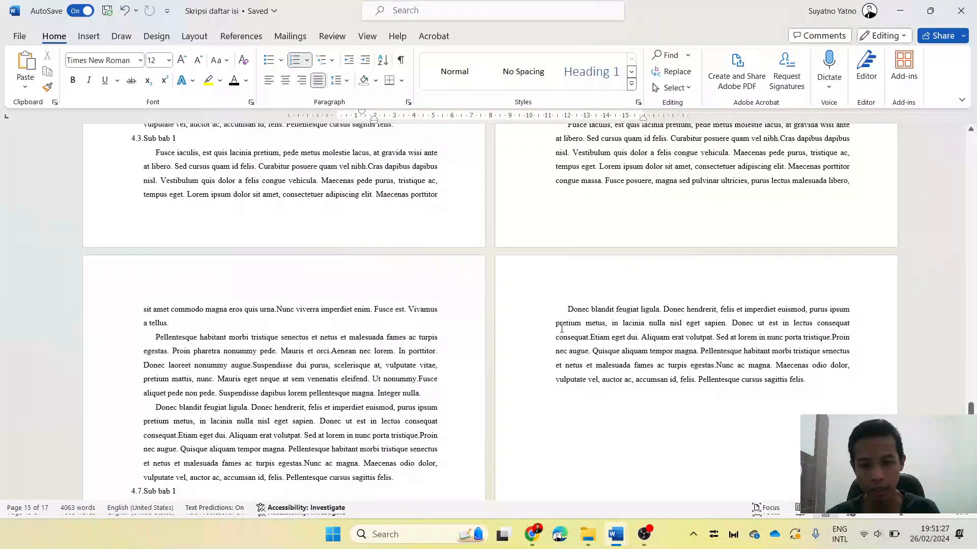
left_click_drag(971, 408, 960, 150)
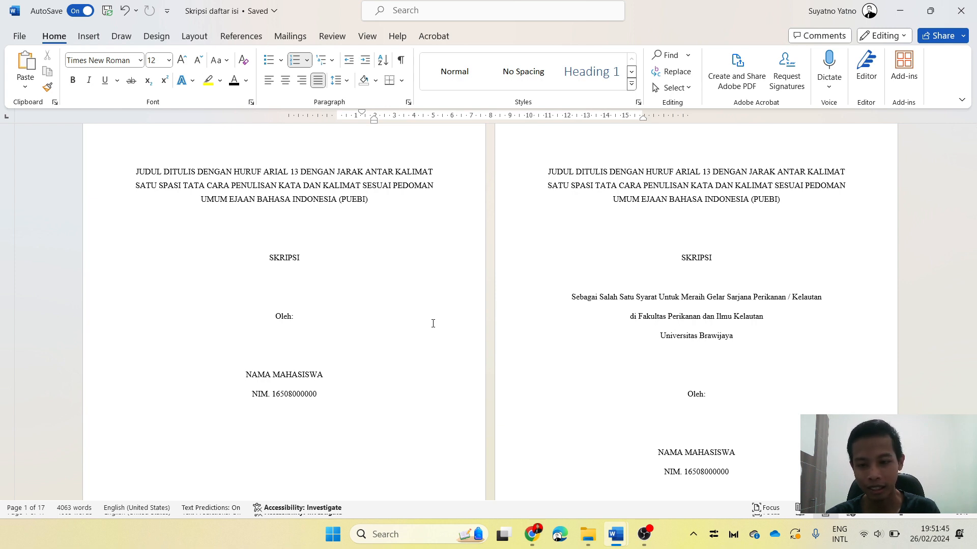
- Examine the Kata Pengantar, Daftar Isi and BAB 1 pages to identify the main titles and sub-chapter headings
scroll(291, 353, "down", 3)
scroll(291, 353, "down", 12)
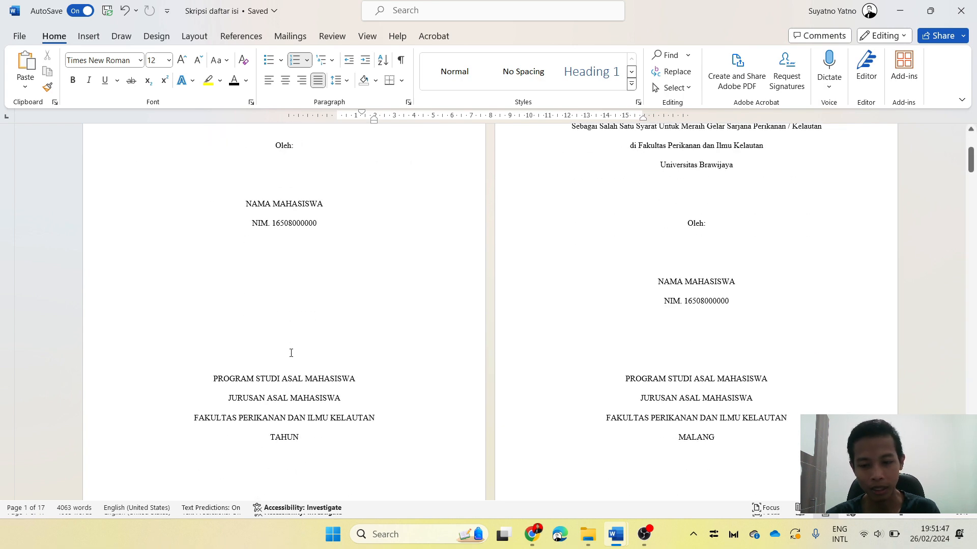
scroll(291, 353, "up", 1)
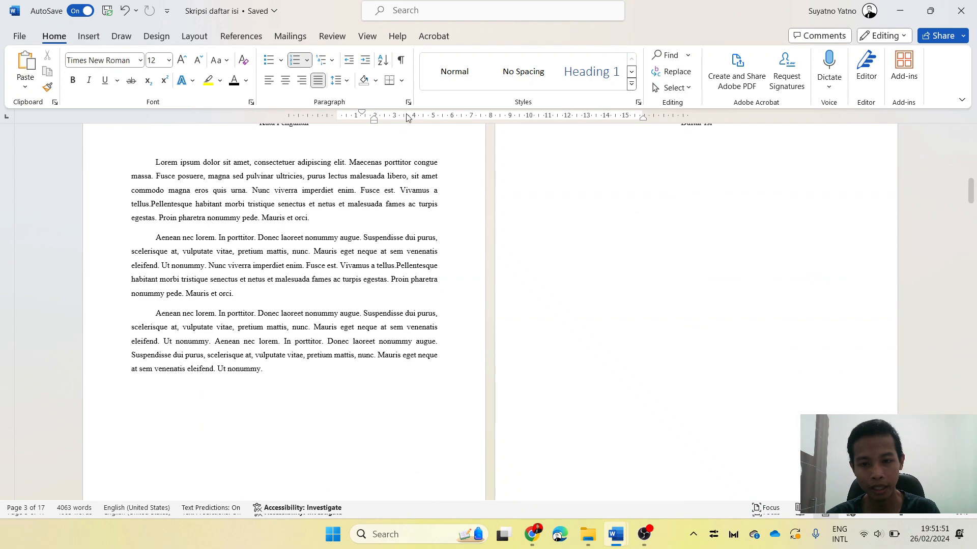
left_click(631, 85)
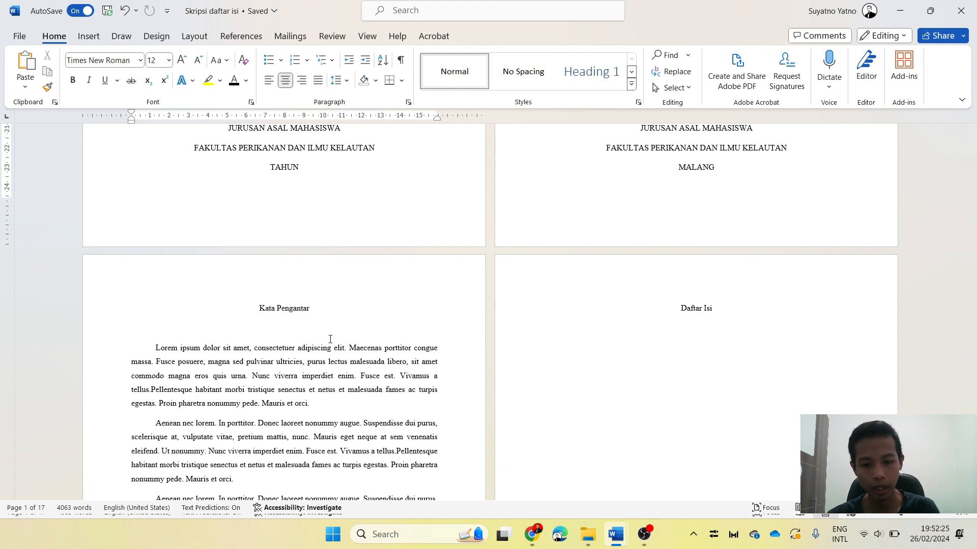
scroll(330, 340, "down", 5)
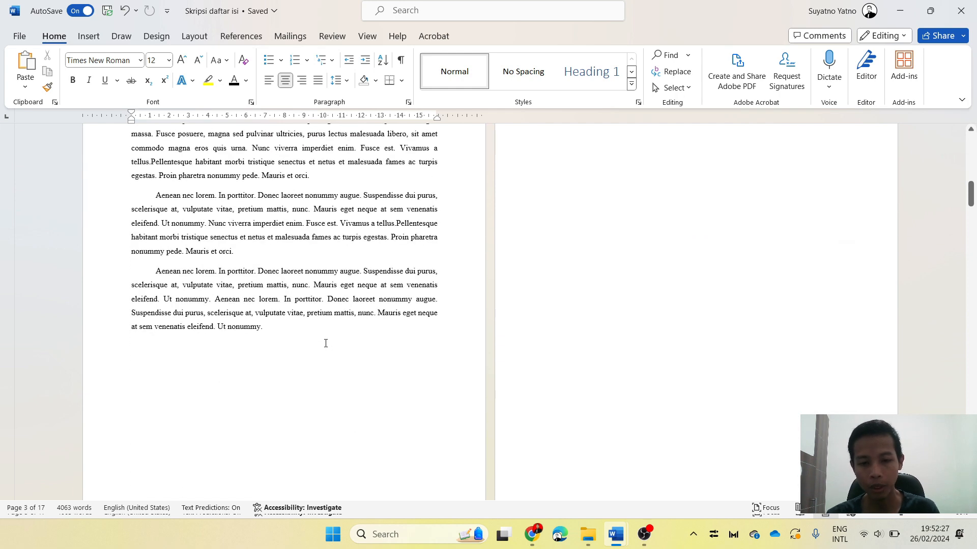
scroll(325, 343, "up", 3)
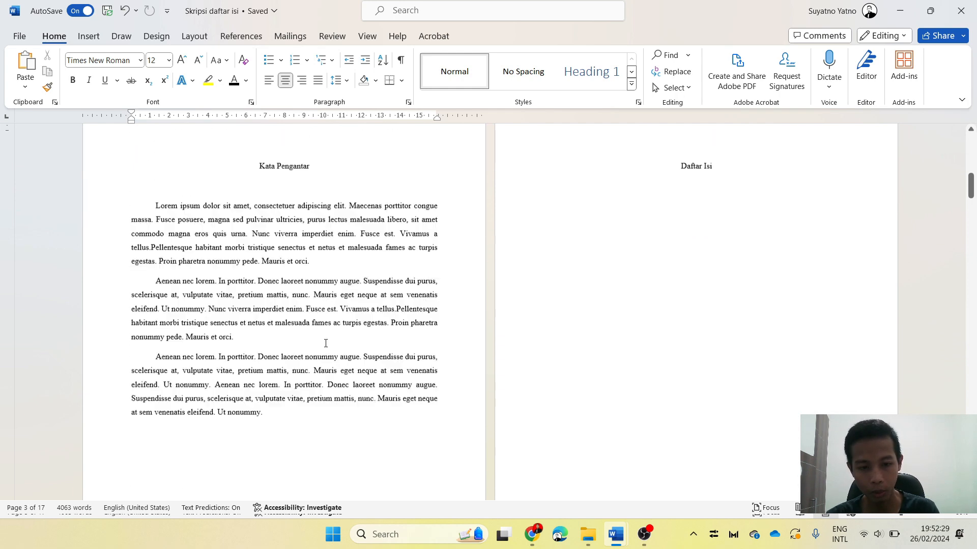
scroll(325, 343, "down", 6)
scroll(324, 343, "down", 6)
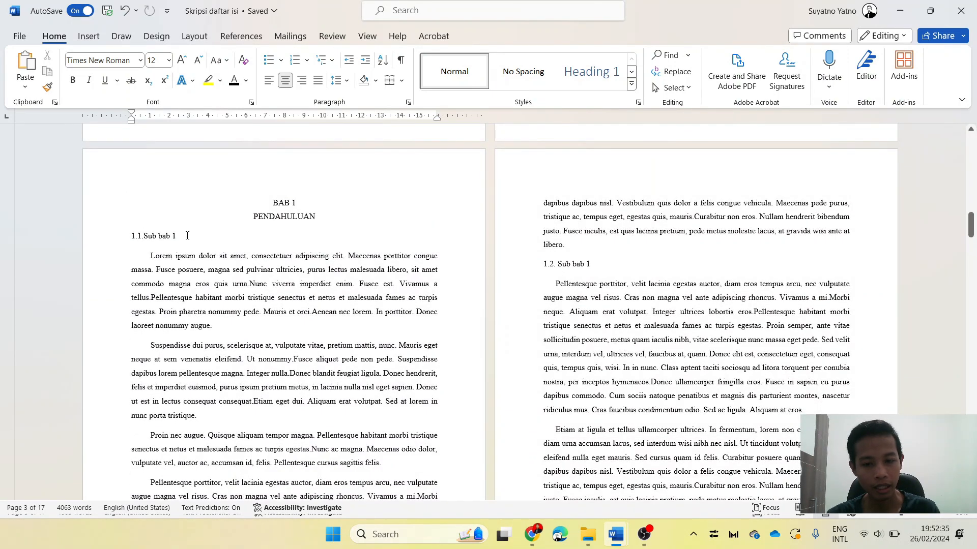
scroll(189, 335, "down", 8)
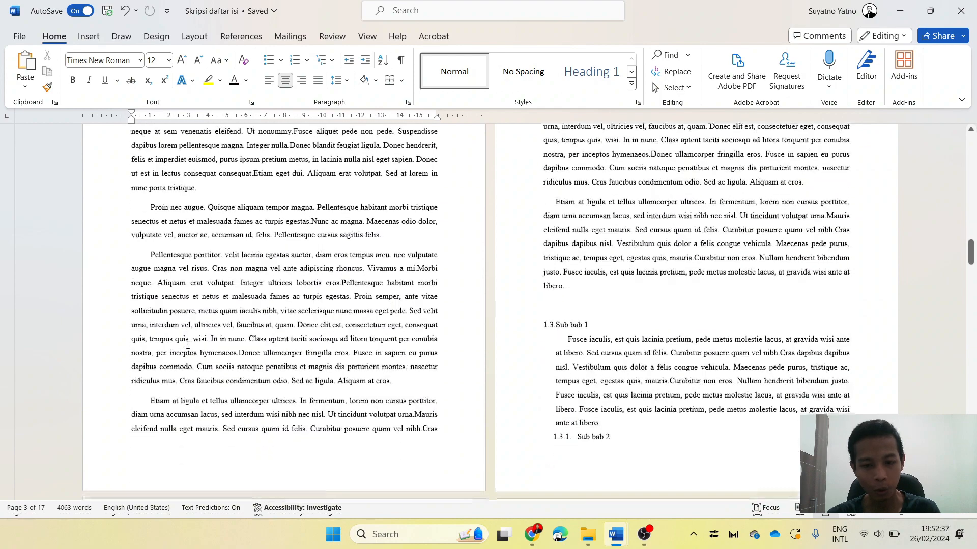
scroll(458, 346, "up", 4)
scroll(372, 356, "down", 1)
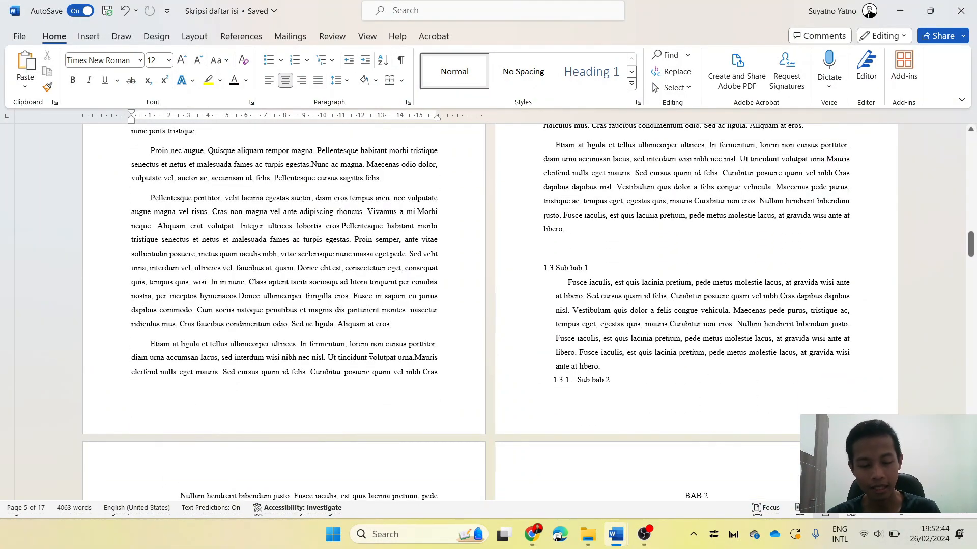
scroll(371, 357, "up", 4)
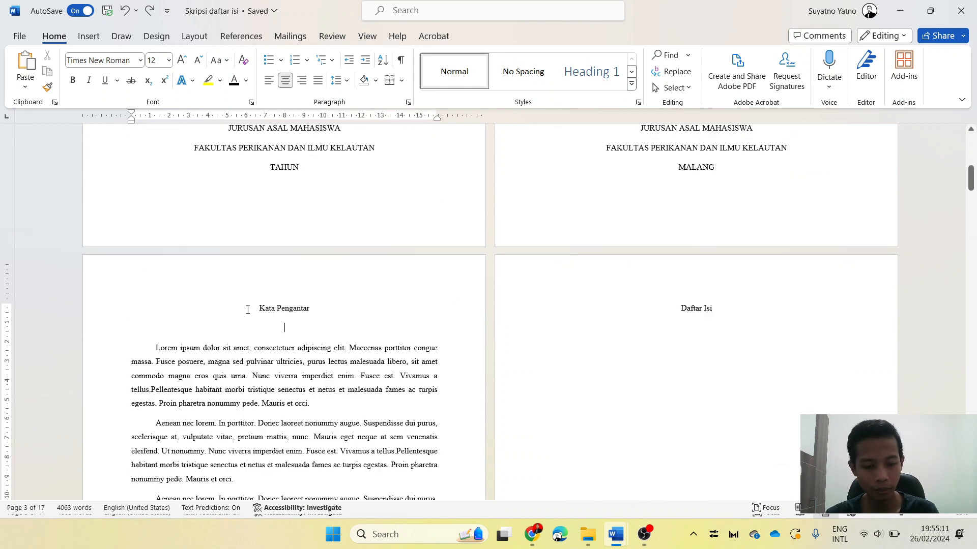
- Apply the Heading 1 style to the "Kata Pengantar" title
left_click_drag(315, 305, 259, 307)
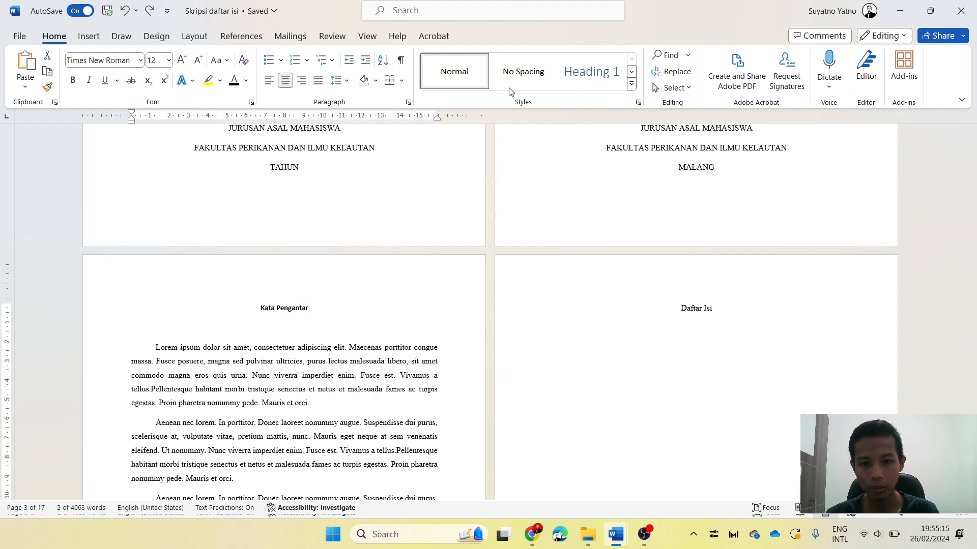
left_click(601, 84)
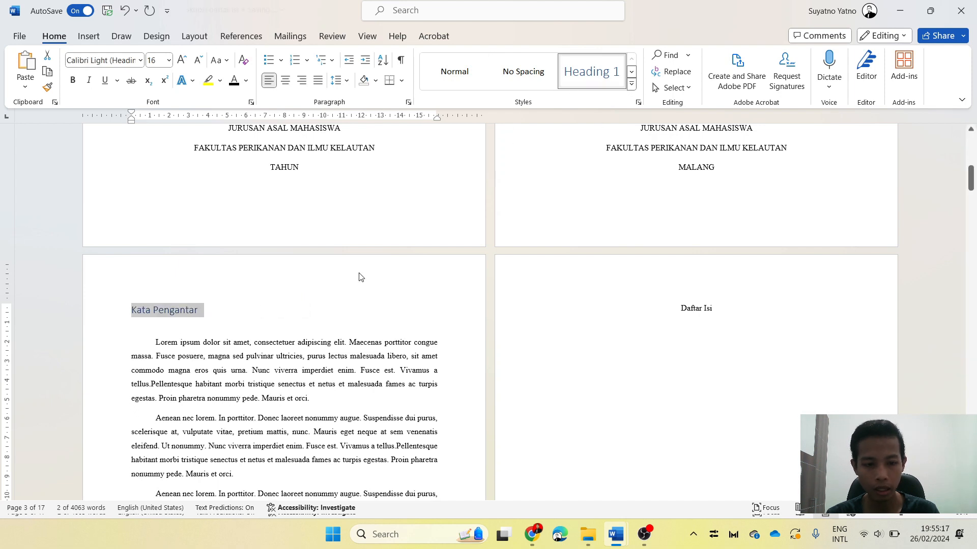
left_click(328, 325)
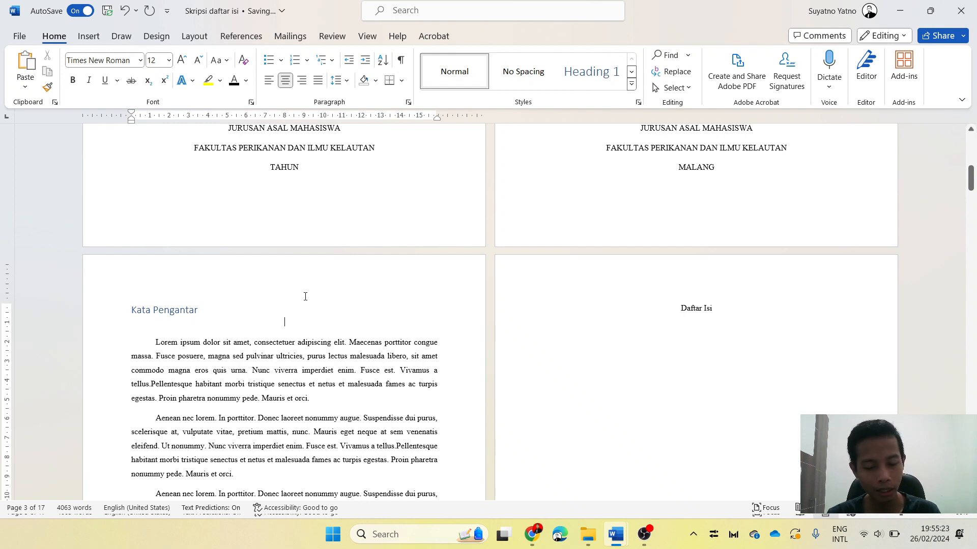
left_click(288, 317)
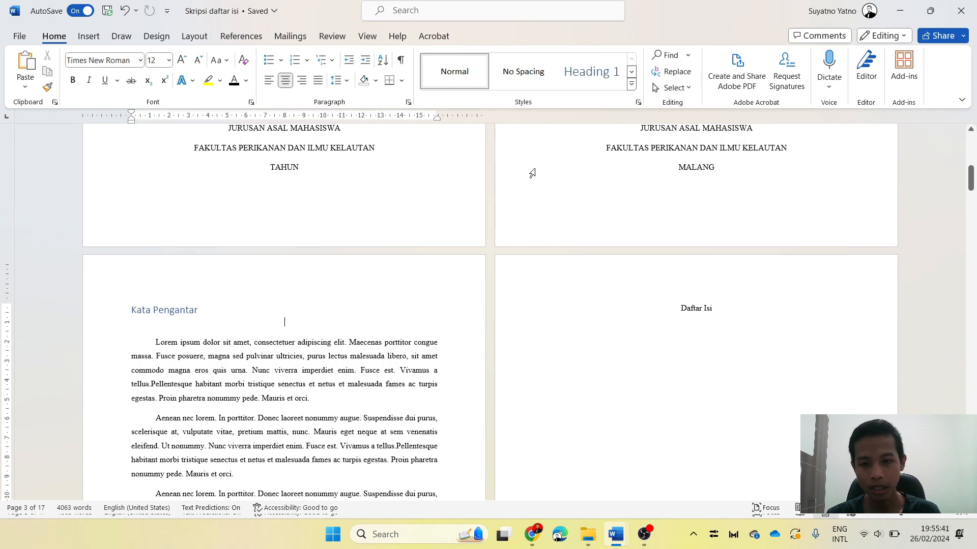
- Modify the Heading 1 style so that its text is black and bold
left_click(631, 84)
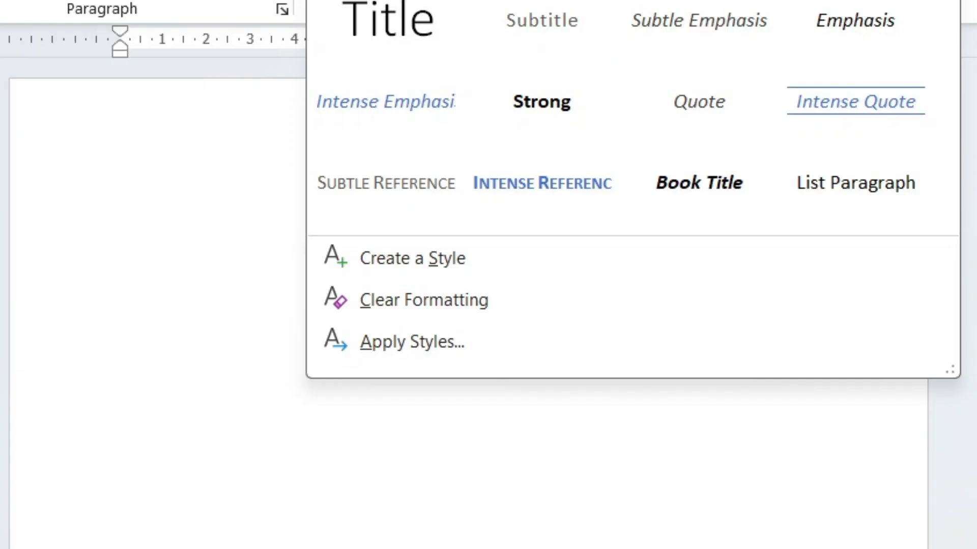
right_click(697, 0)
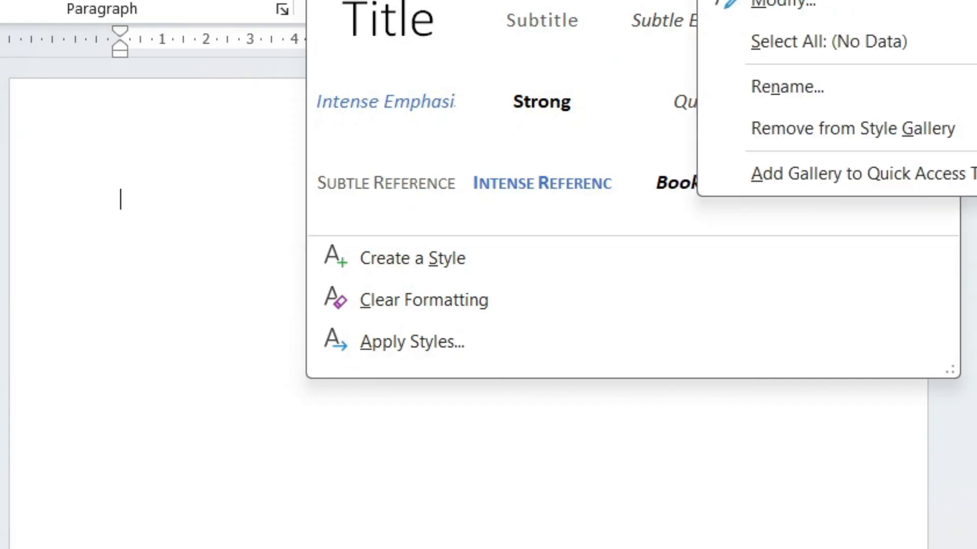
left_click(742, 5)
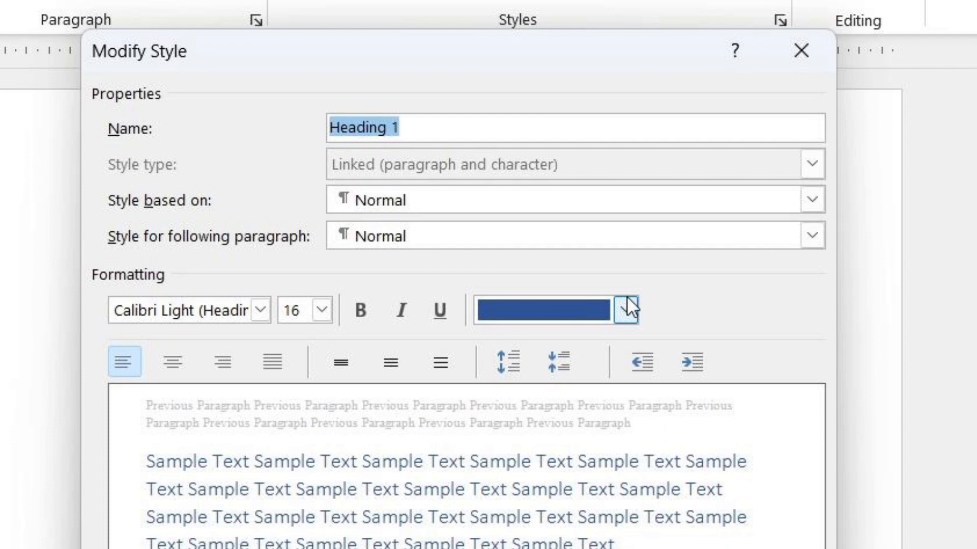
left_click(625, 310)
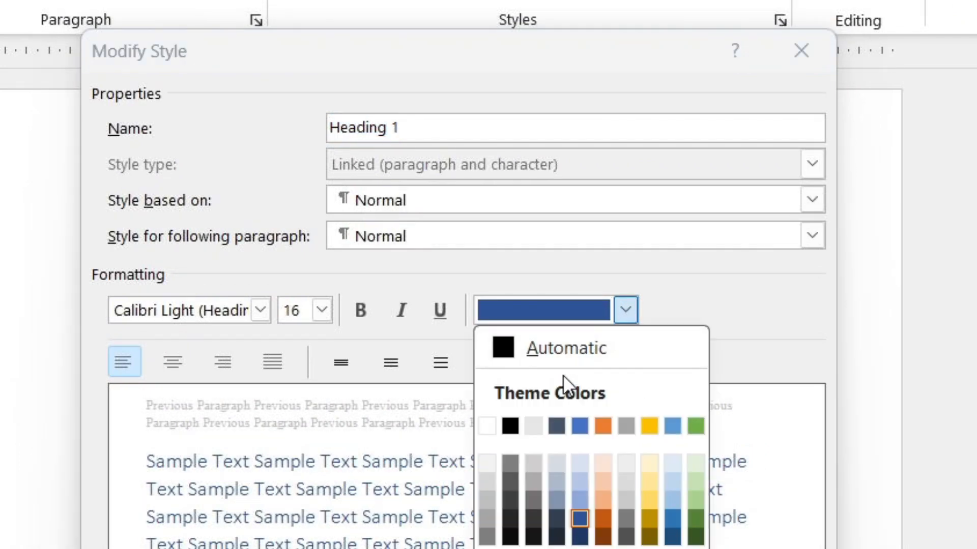
left_click(514, 432)
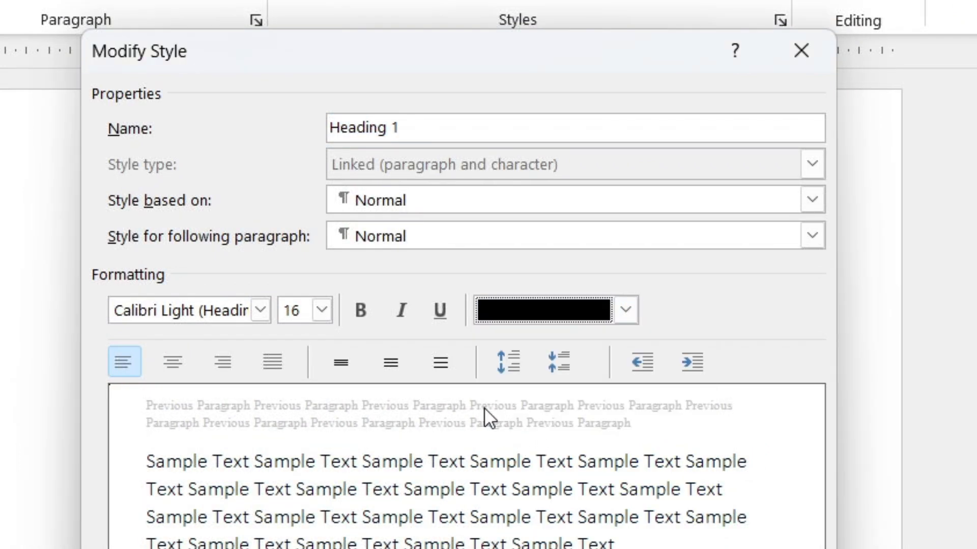
left_click(363, 317)
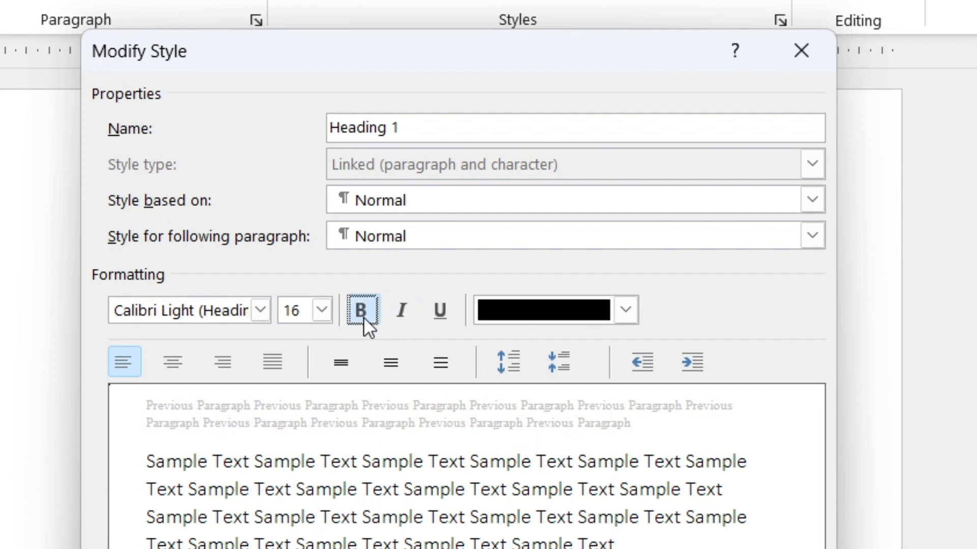
- Set the Heading 1 style to 14 pt Times New Roman with centred alignment and save the style changes
left_click(319, 312)
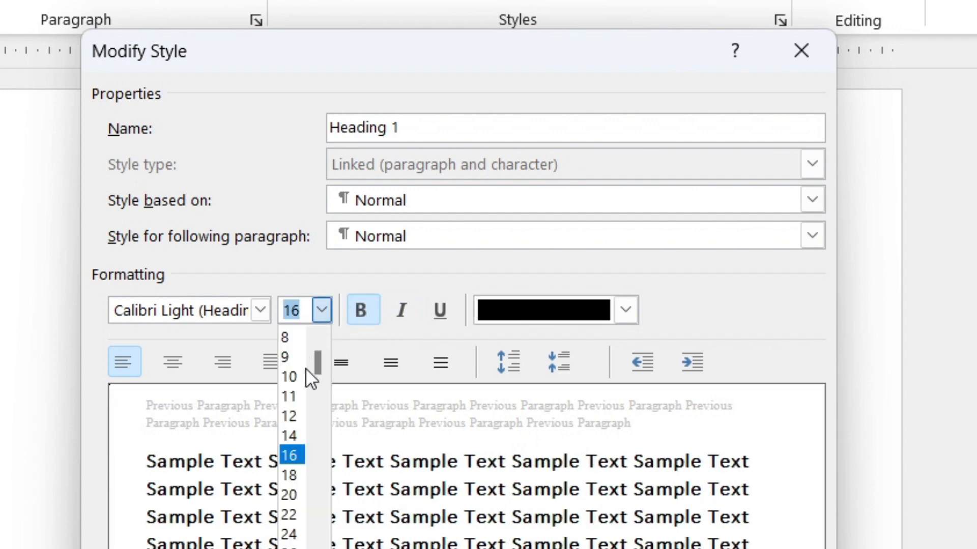
left_click(291, 435)
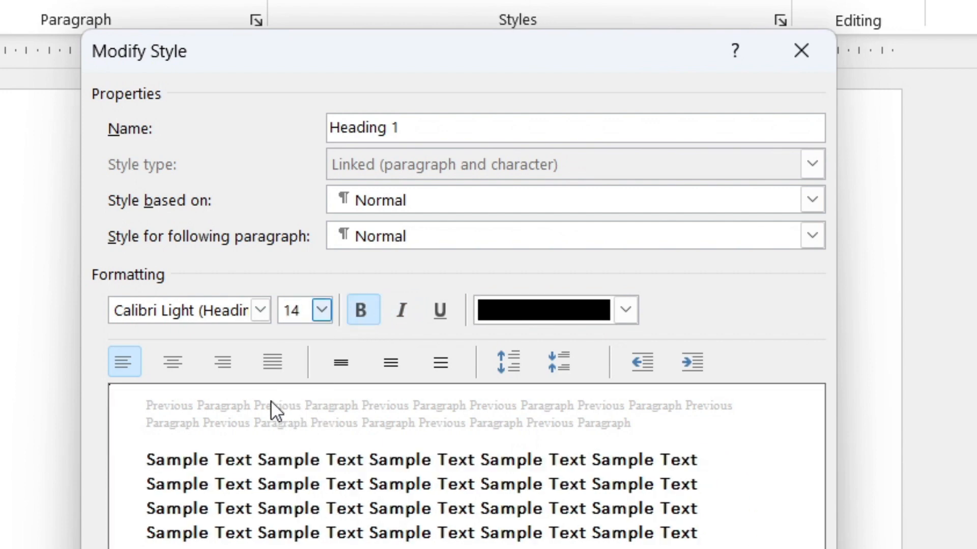
left_click(260, 310)
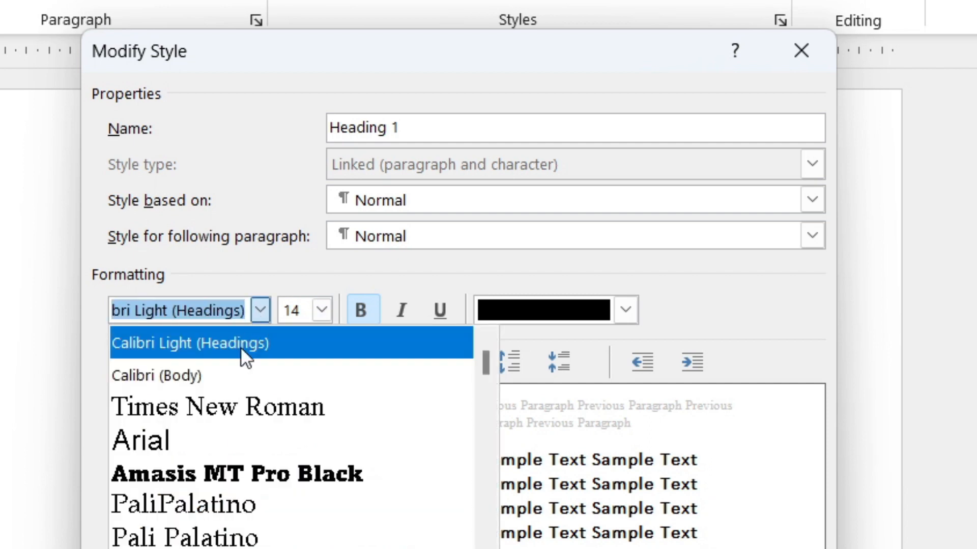
left_click(237, 407)
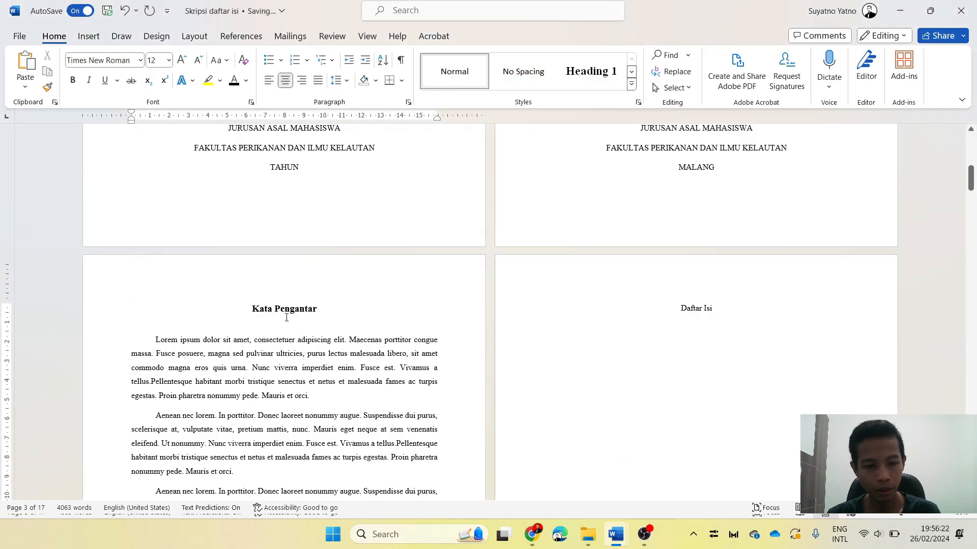
- Apply the Heading 1 style to the "Daftar Isi" title
mouse_move(283, 311)
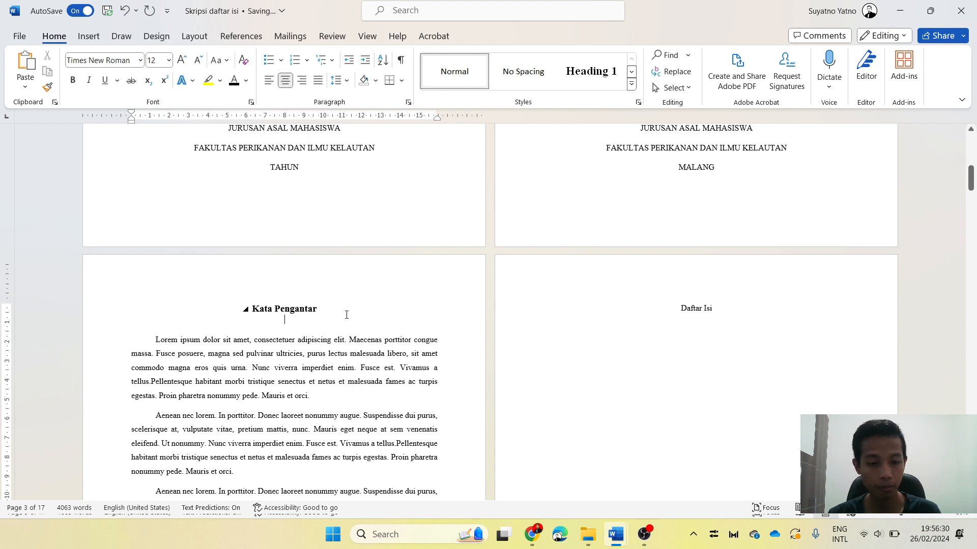
scroll(354, 341, "up", 1)
scroll(712, 213, "down", 3)
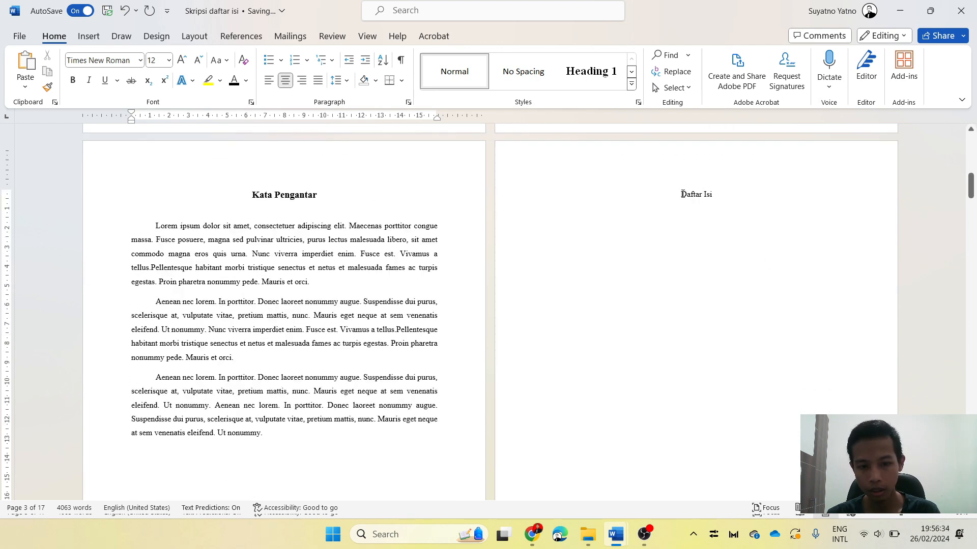
left_click_drag(702, 192, 712, 194)
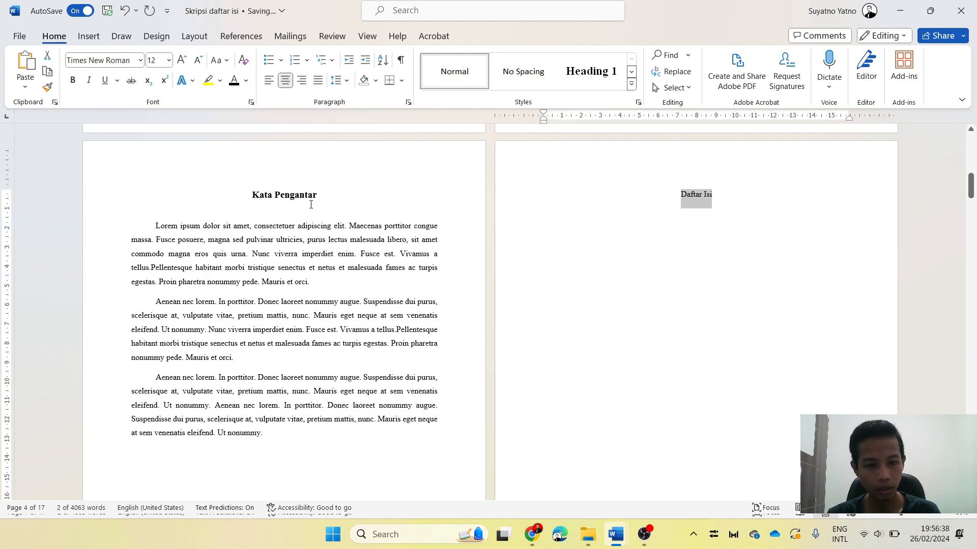
left_click(602, 65)
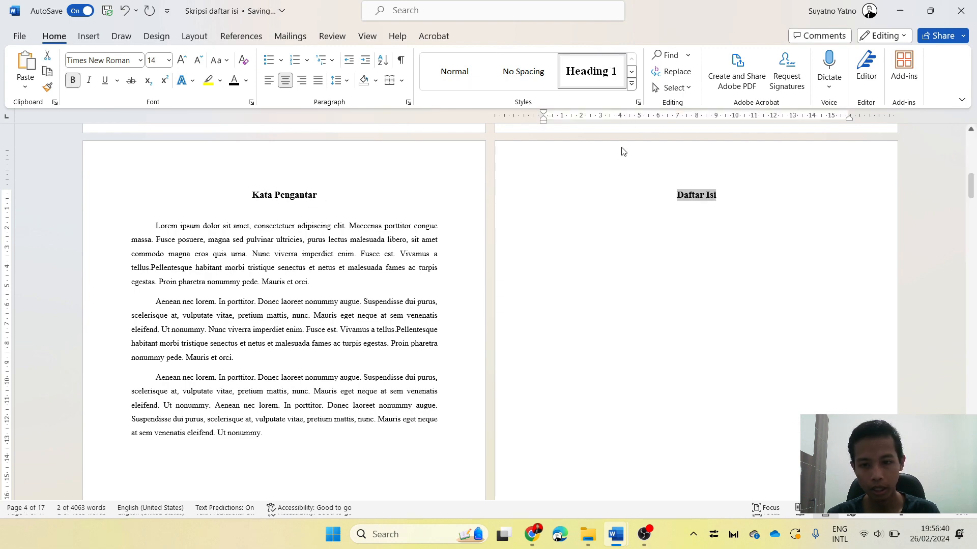
- Apply the Heading 1 style to the "BAB 1 PENDAHULUAN" title and insert a blank line below it
scroll(599, 257, "down", 10)
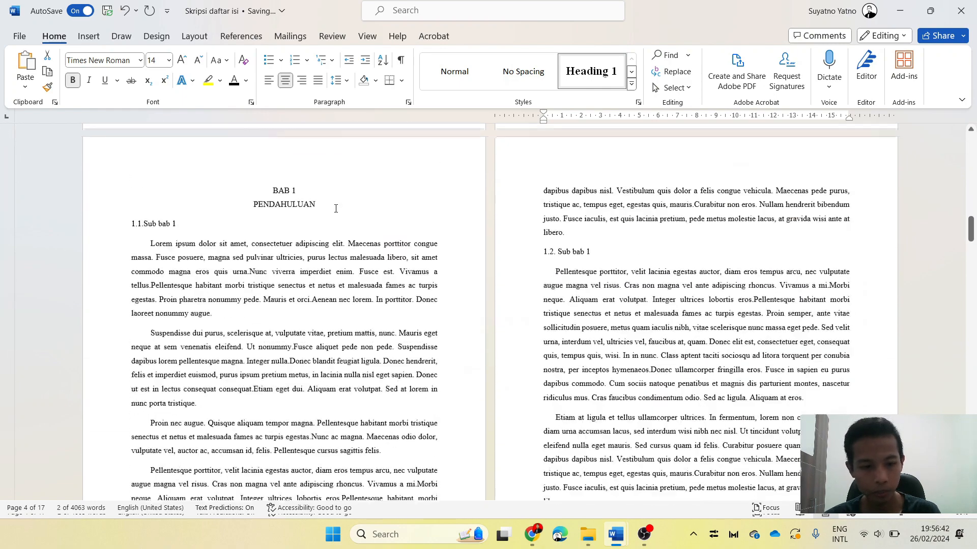
scroll(336, 209, "down", 1)
left_click_drag(273, 143, 316, 159)
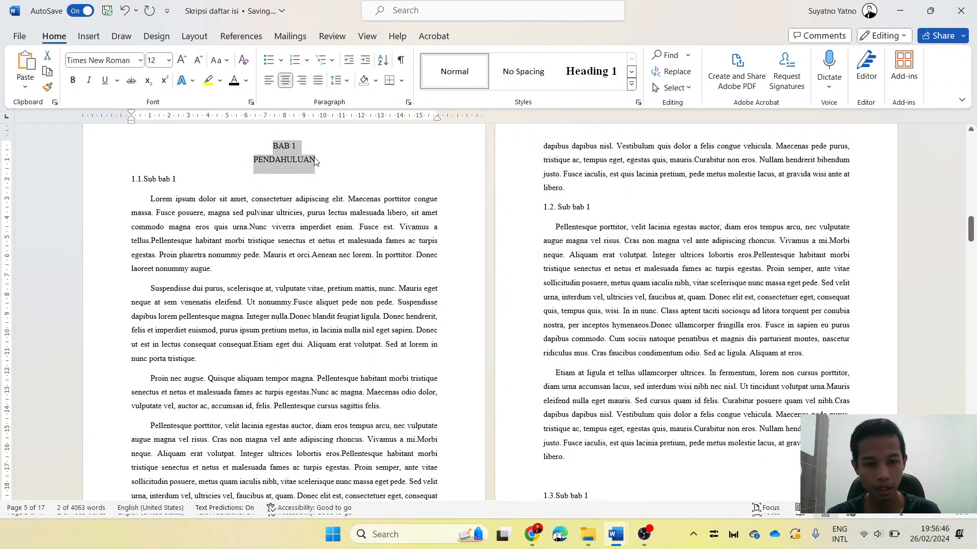
left_click(591, 74)
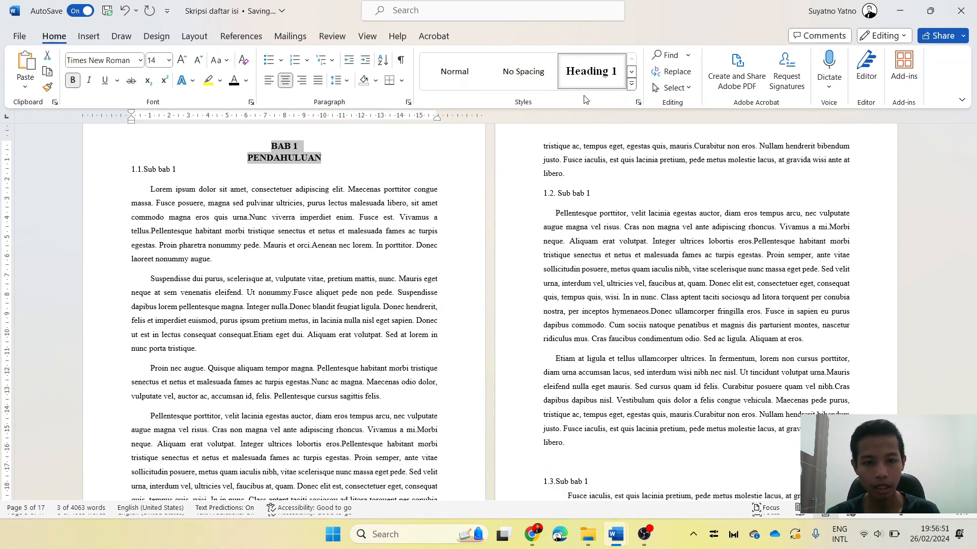
left_click(366, 205)
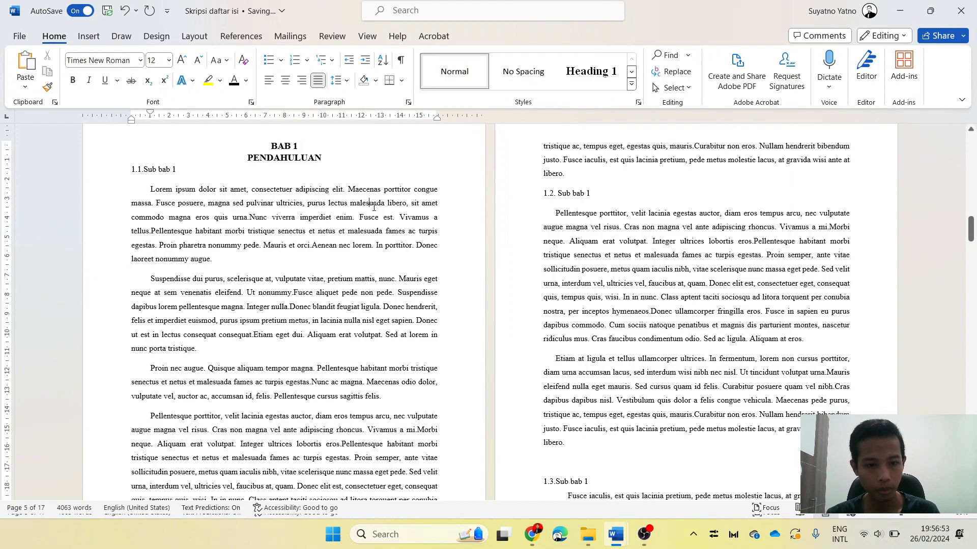
left_click(382, 156)
key("Return")
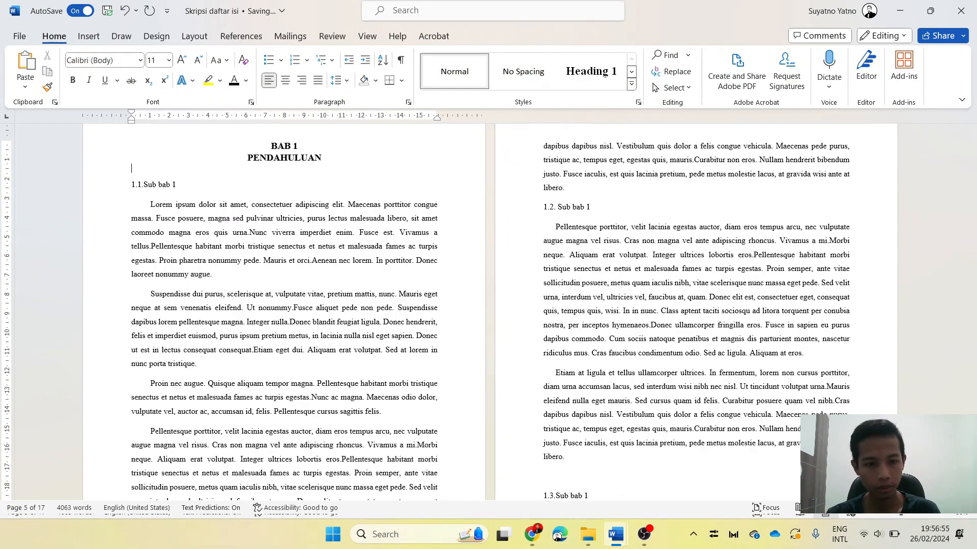
- Apply the Heading 1 style to the remaining chapter titles, from "BAB 2 TINJAUAN PUSTAKA" to "BAB 5 SIMPULAN DAN SARAN"
scroll(310, 273, "down", 15)
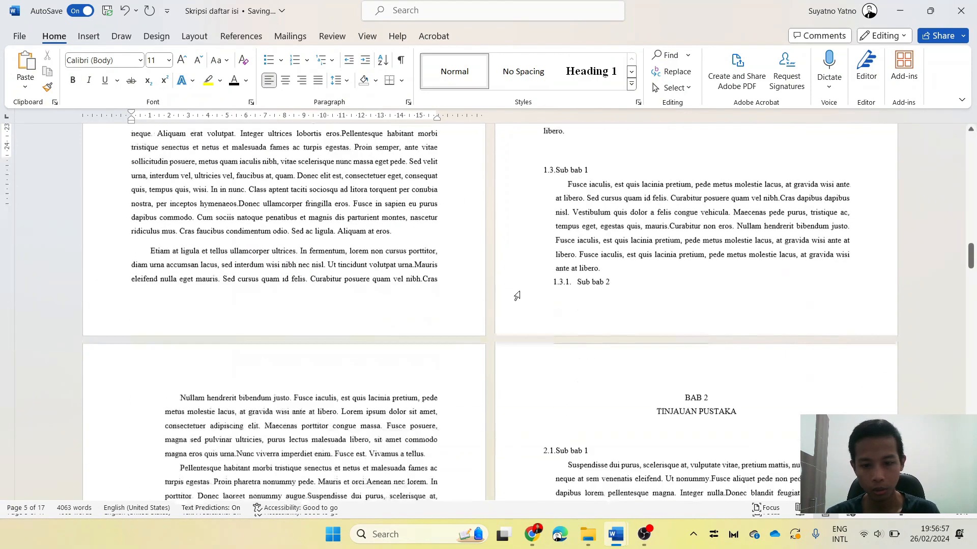
left_click_drag(683, 268, 737, 285)
scroll(572, 161, "down", 15)
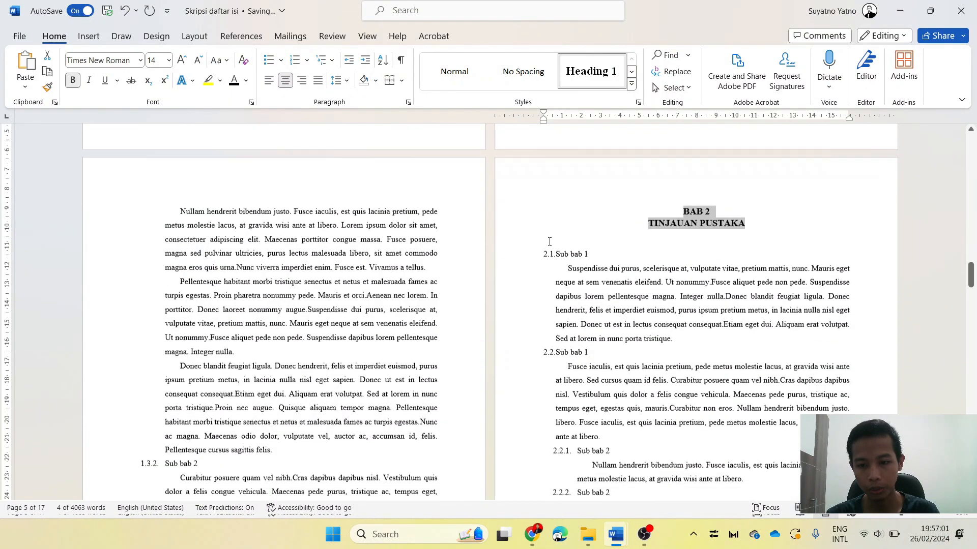
scroll(590, 246, "down", 20)
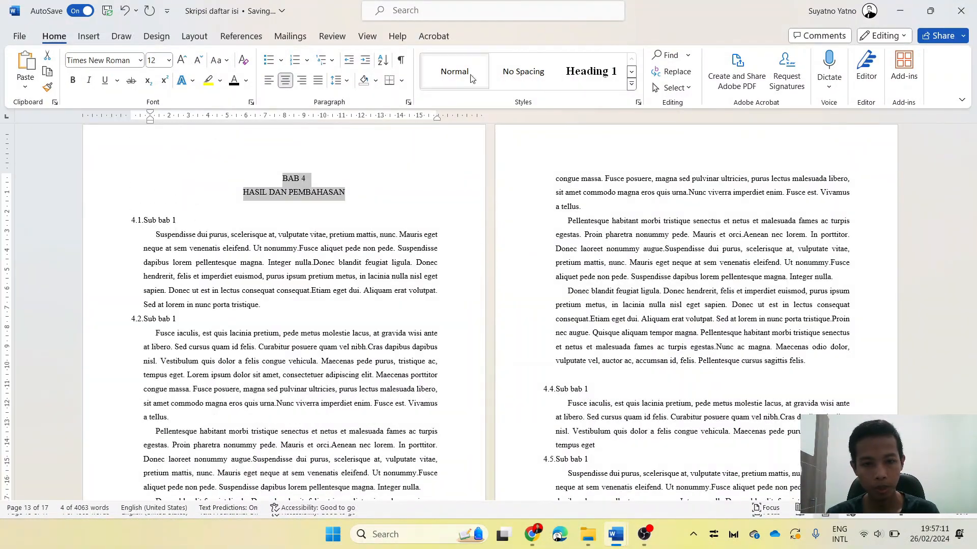
triple_click(551, 267)
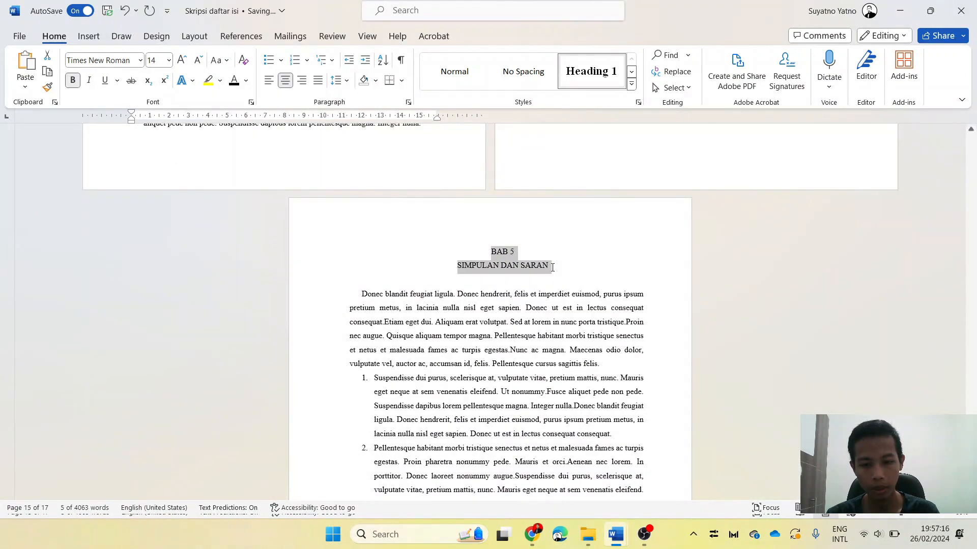
left_click(580, 71)
- Insert an automatic table of contents on a justified line below the "Daftar Isi" title
scroll(470, 415, "up", 9)
left_click(619, 309)
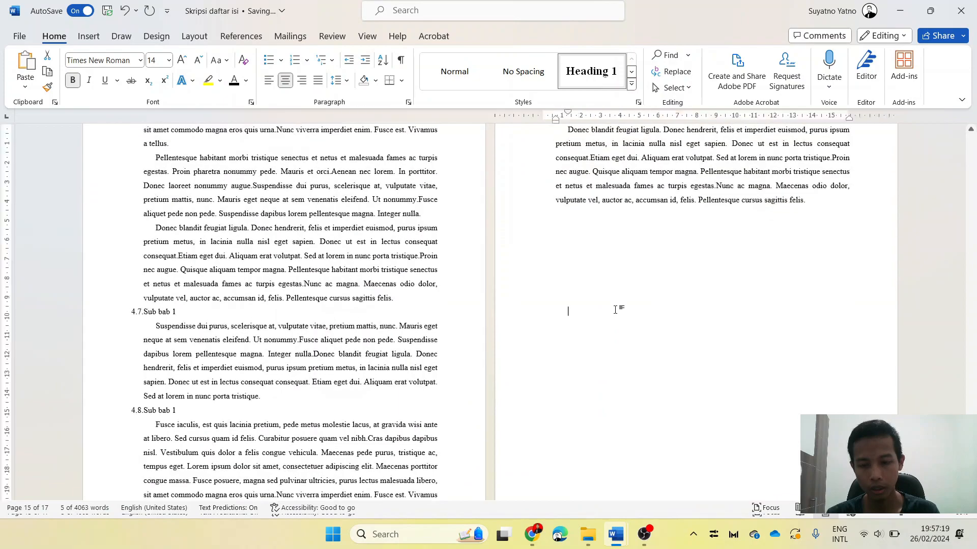
scroll(555, 374, "up", 6)
scroll(555, 375, "up", 15)
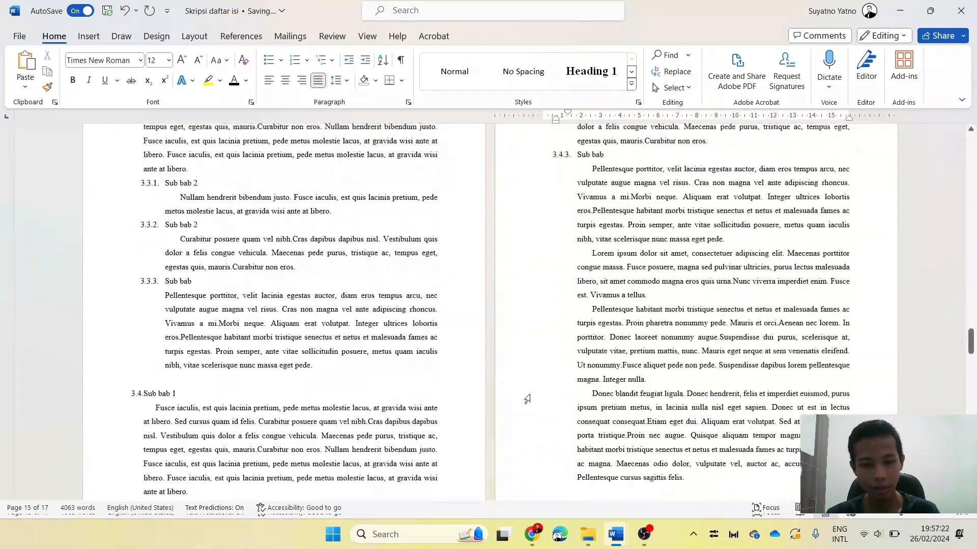
scroll(460, 429, "up", 20)
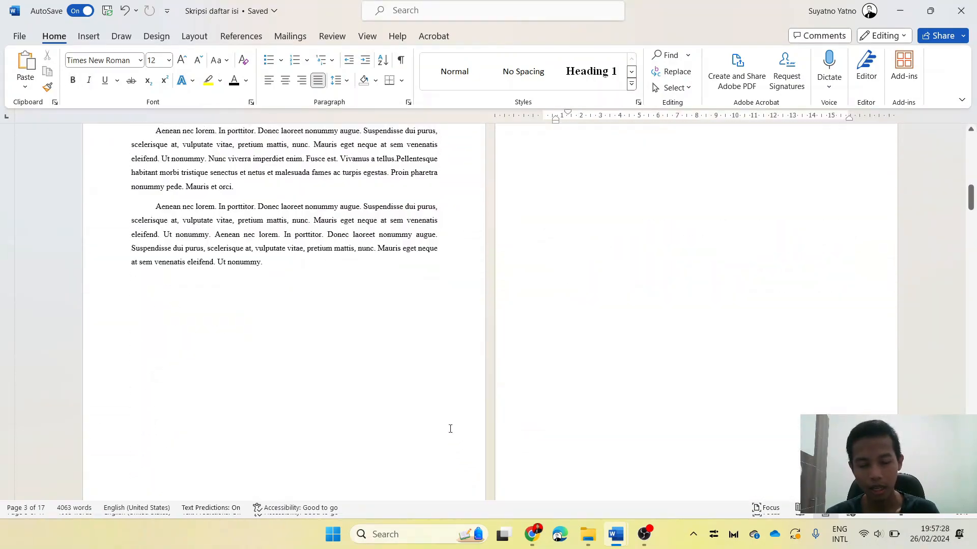
scroll(450, 427, "up", 4)
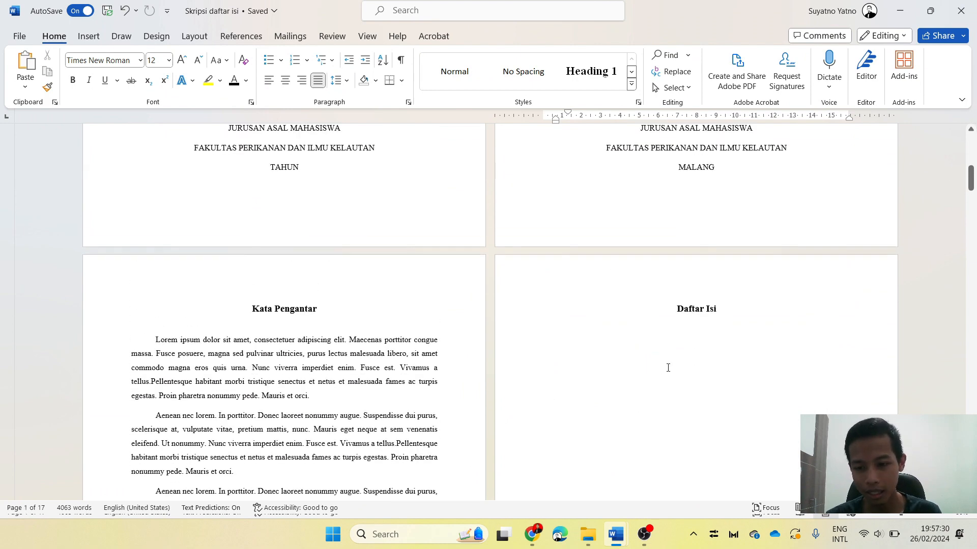
left_click(645, 368)
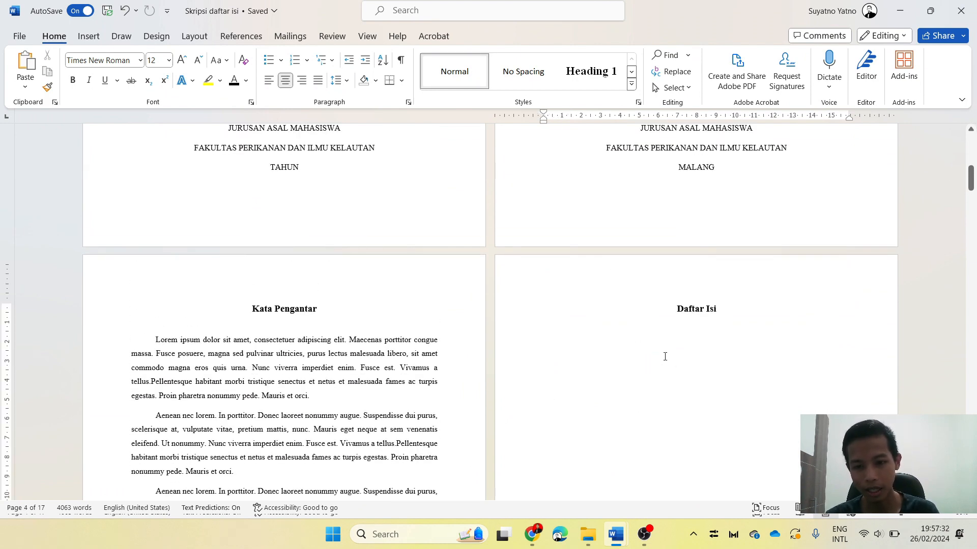
left_click(316, 82)
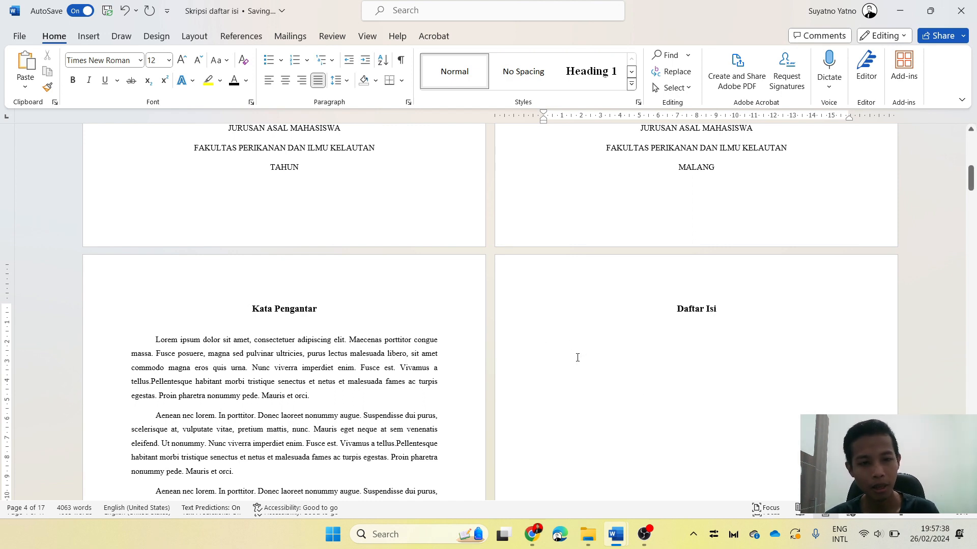
left_click(237, 35)
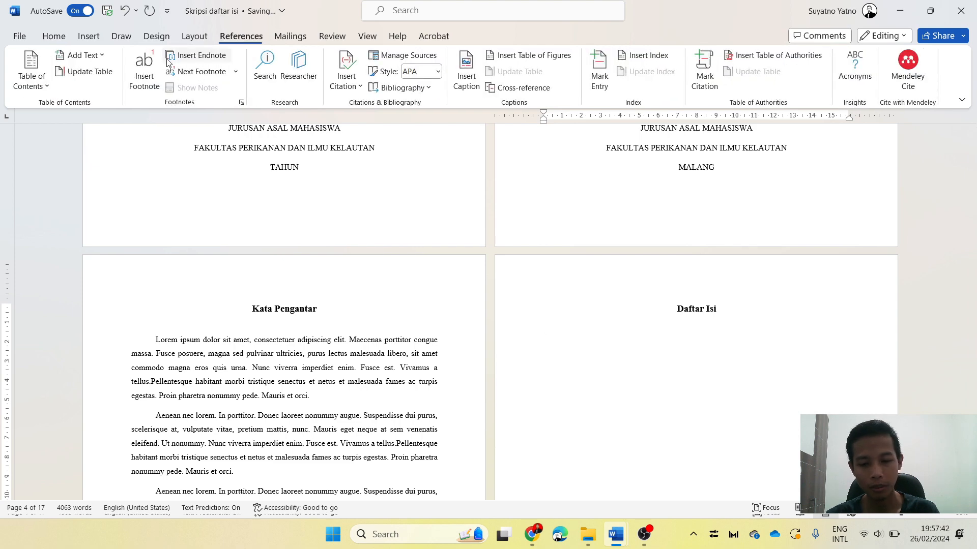
left_click(49, 90)
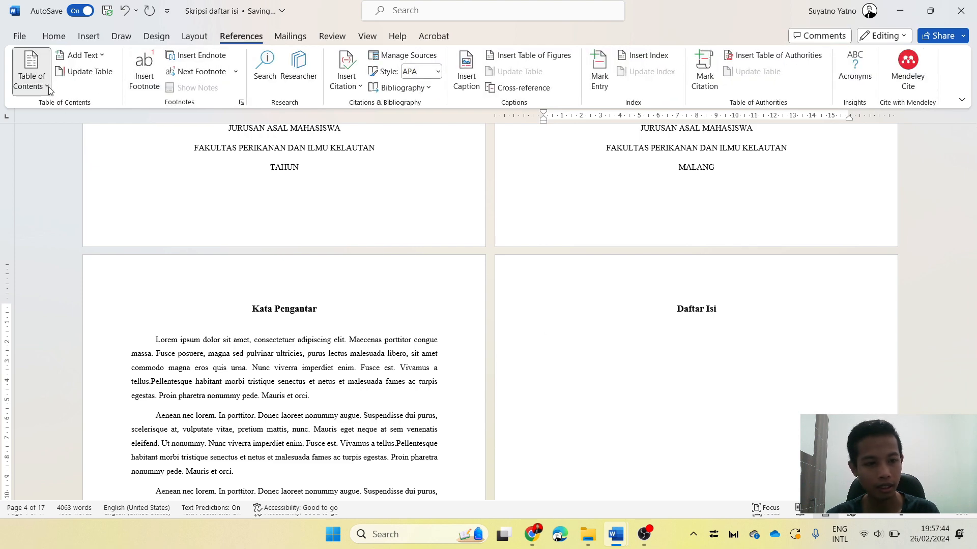
left_click(60, 151)
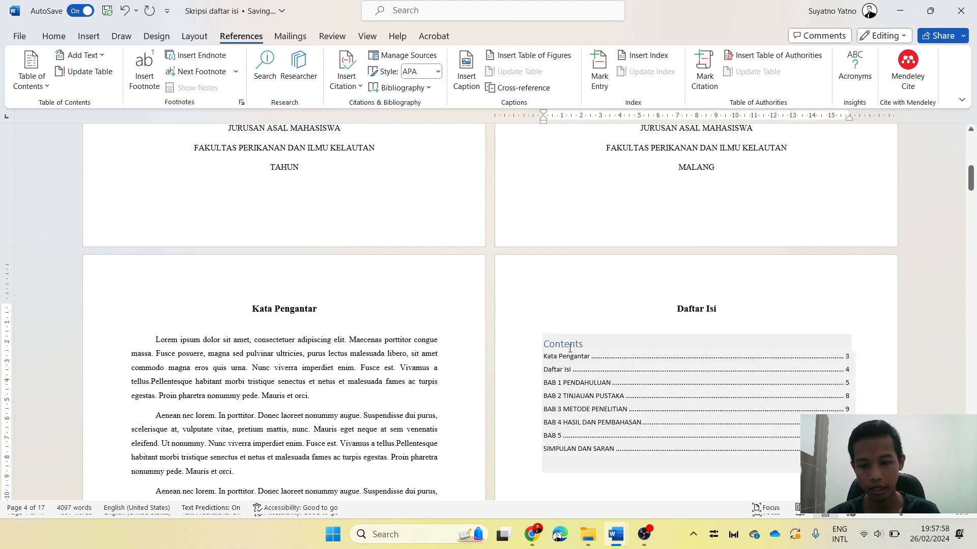
- Merge "BAB 5" and "SIMPULAN DAN SARAN" on the last chapter page into one heading, separated by a manual line break
scroll(550, 297, "down", 1)
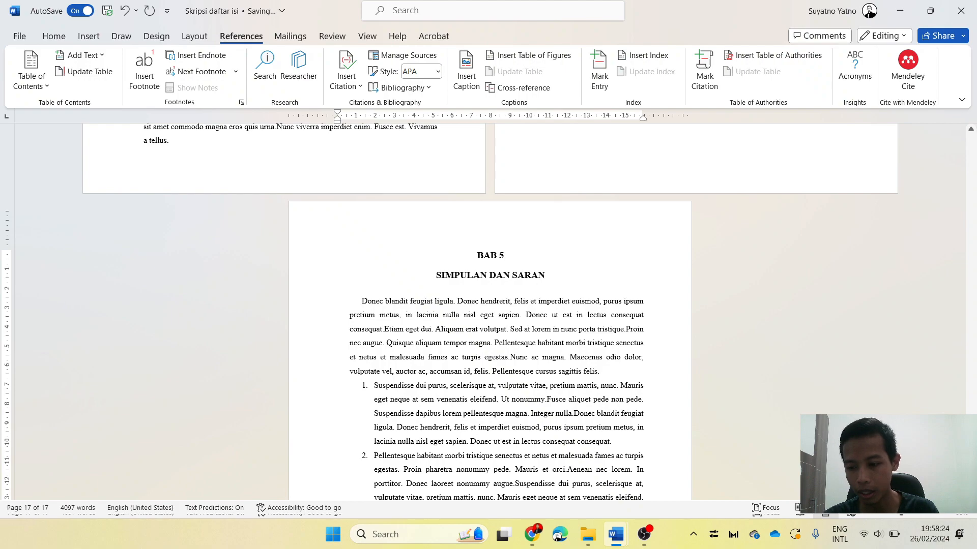
left_click_drag(970, 460, 967, 185)
left_click(564, 357)
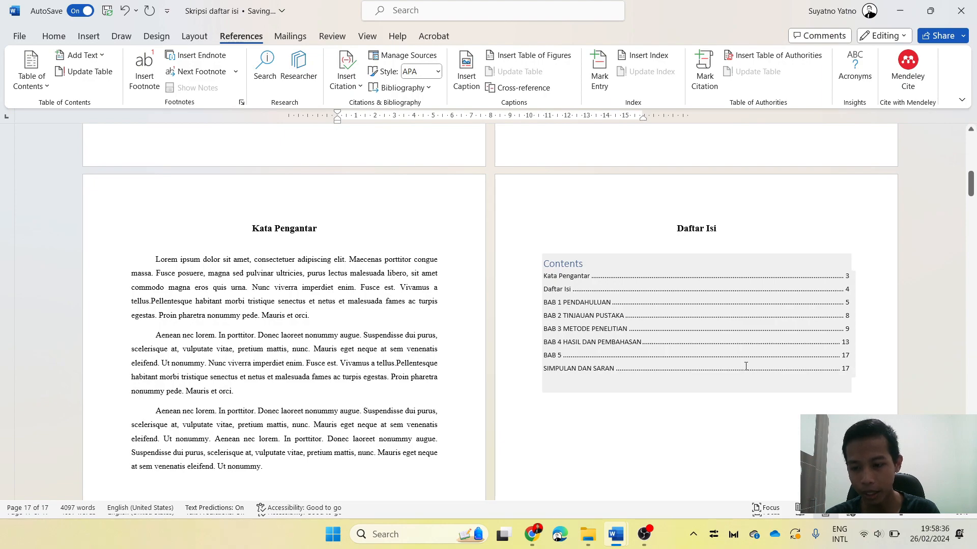
left_click_drag(971, 184, 973, 463)
left_click(507, 274)
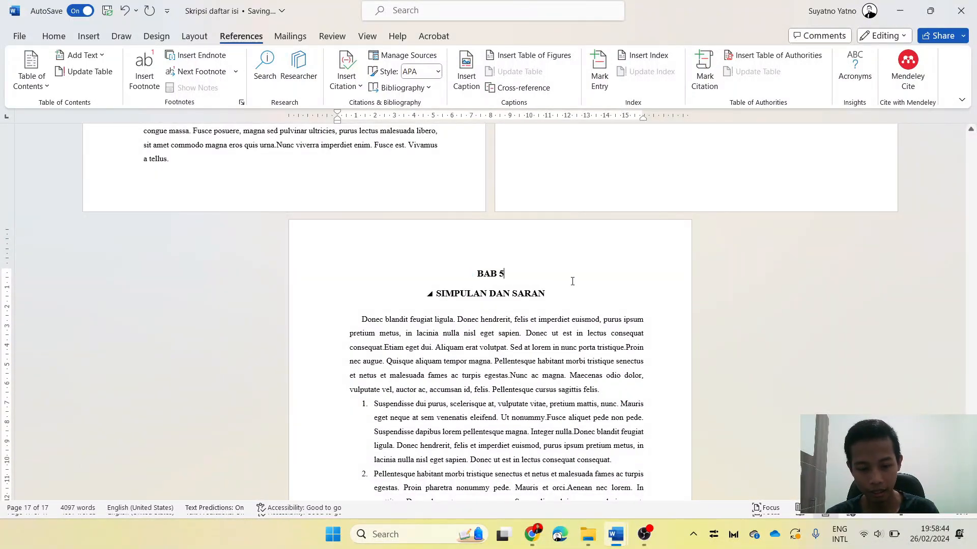
key("Delete")
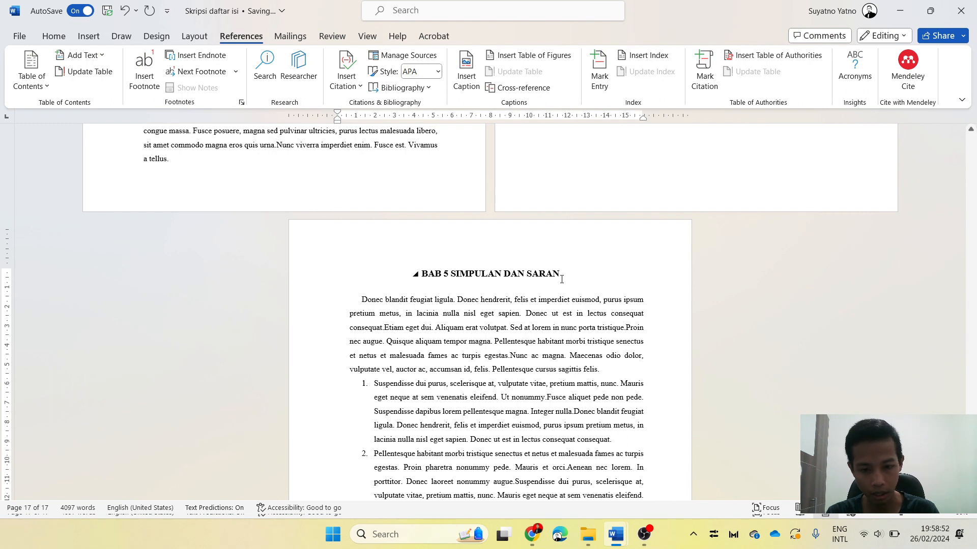
key("shift+Return")
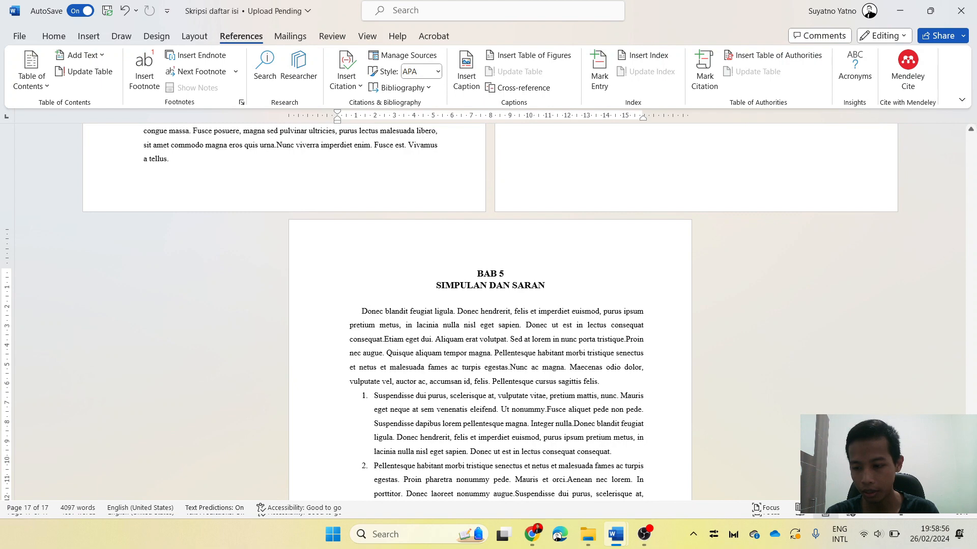
- Update the table of contents on the Daftar Isi page to list "BAB 5 SIMPULAN DAN SARAN" as a single entry
left_click_drag(970, 457, 970, 343)
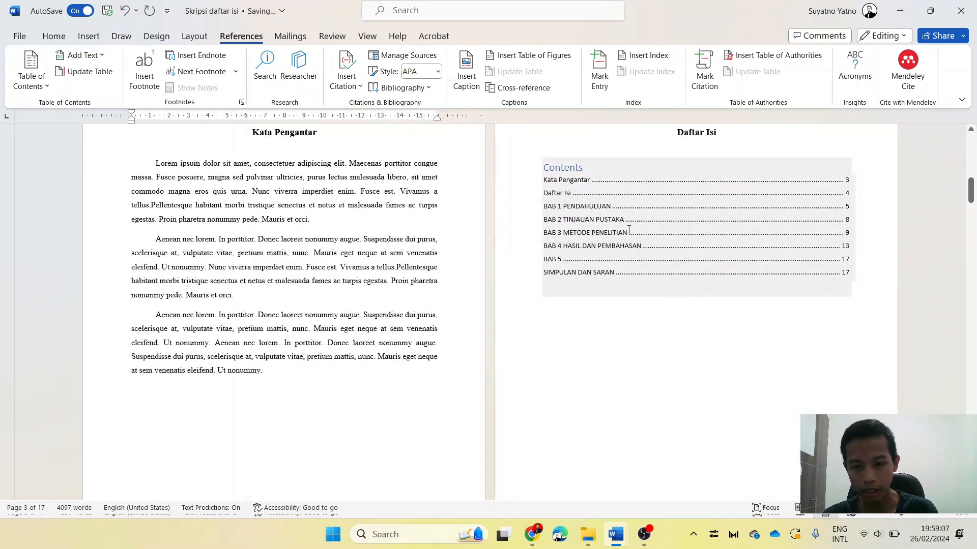
left_click(583, 180)
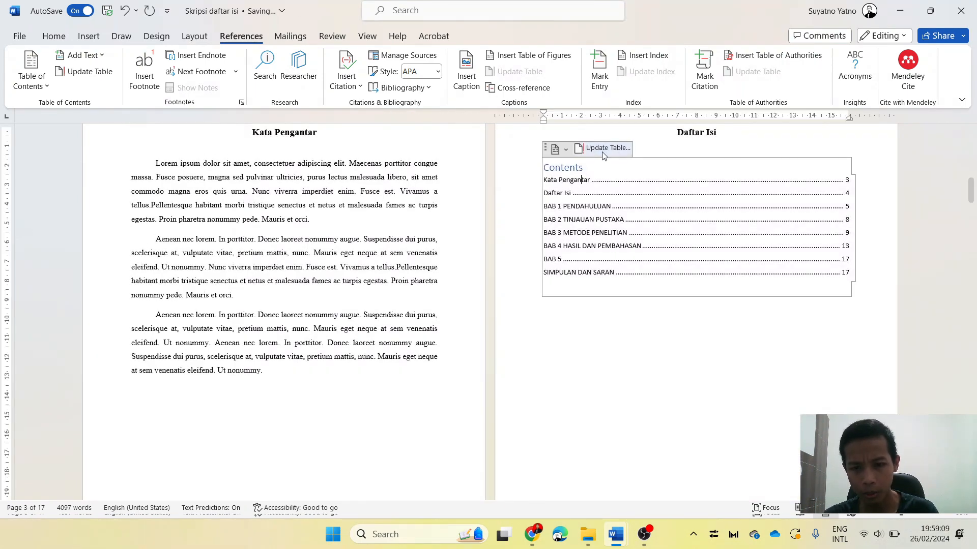
left_click(504, 281)
left_click(695, 327)
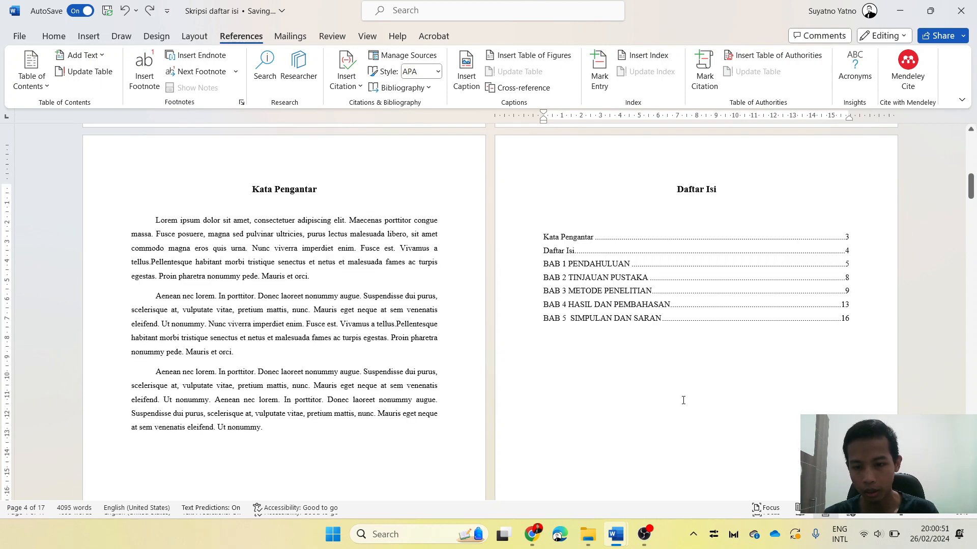
left_click(697, 404)
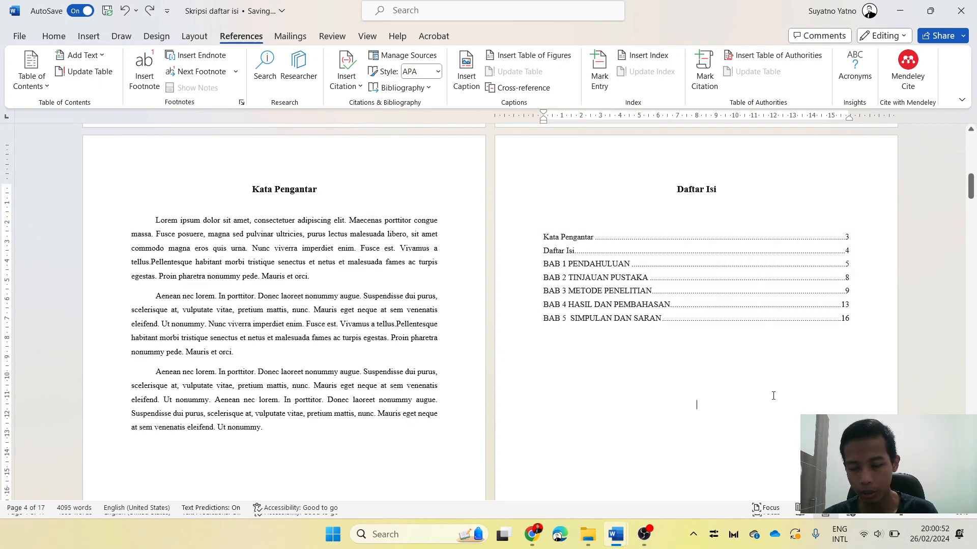
left_click(708, 343)
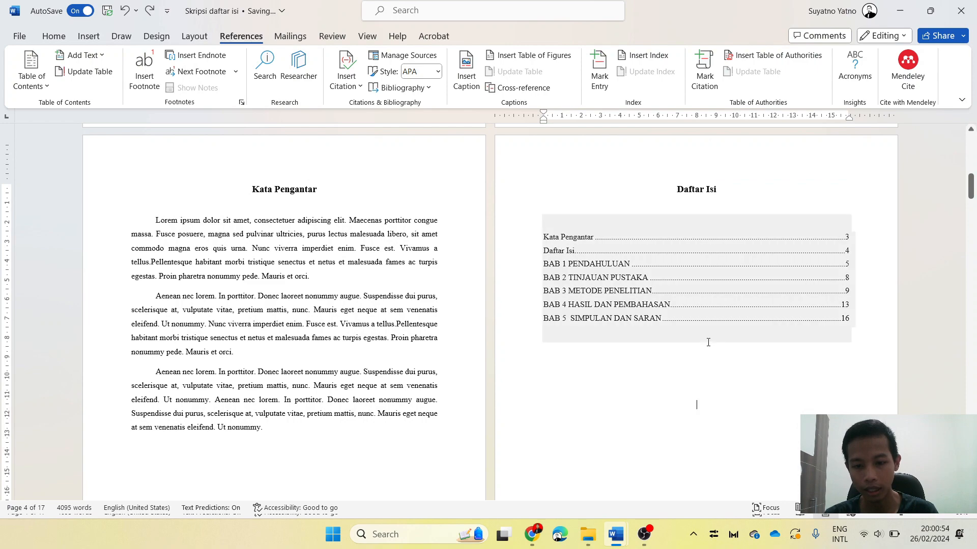
scroll(962, 154, "up", 5)
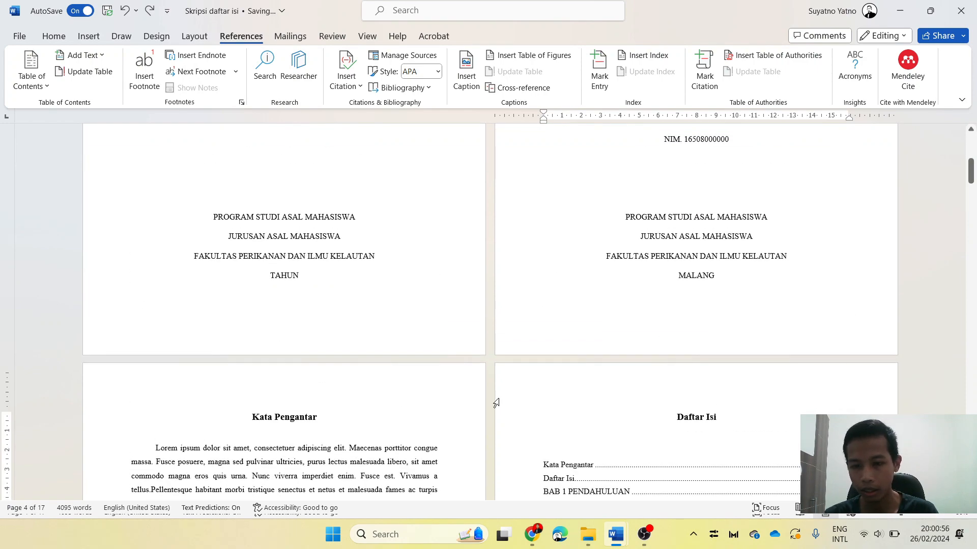
scroll(458, 403, "down", 15)
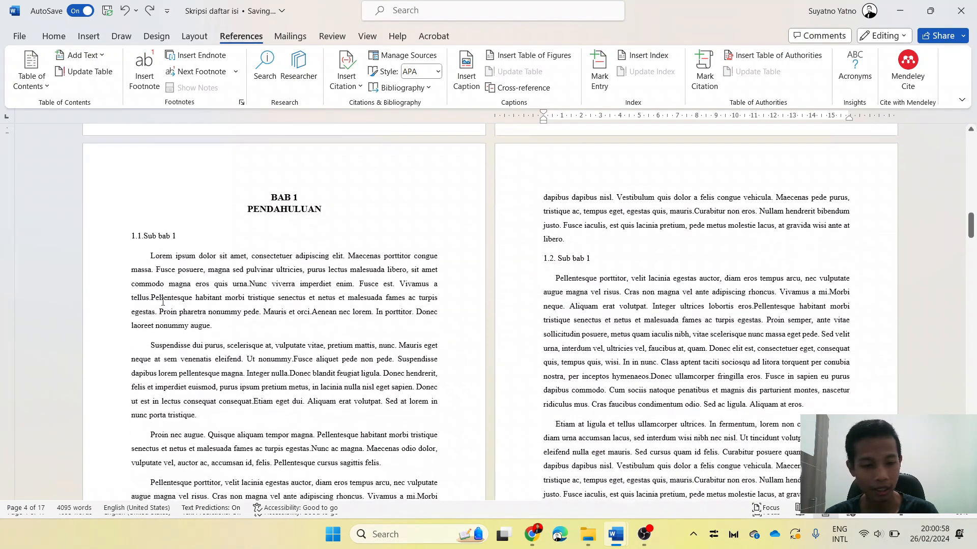
scroll(573, 409, "up", 10)
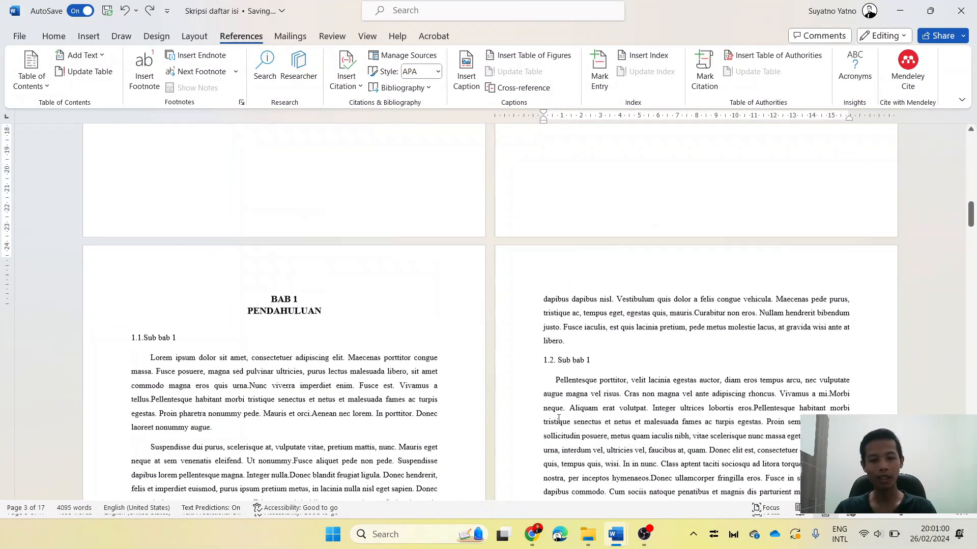
- Try another built-in style on the "1.1. Sub bab 1" title below "BAB 1 PENDAHULUAN" and undo it
scroll(337, 431, "down", 5)
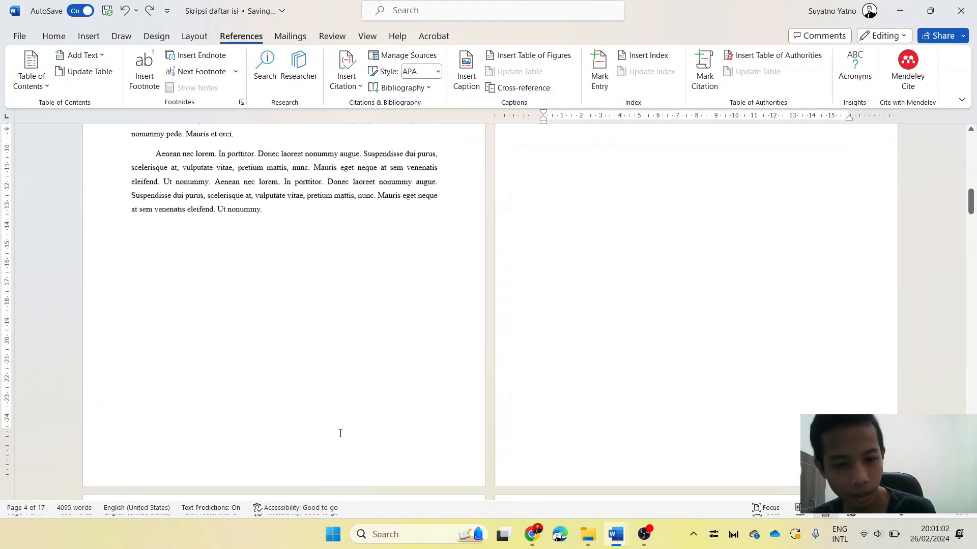
scroll(340, 433, "down", 5)
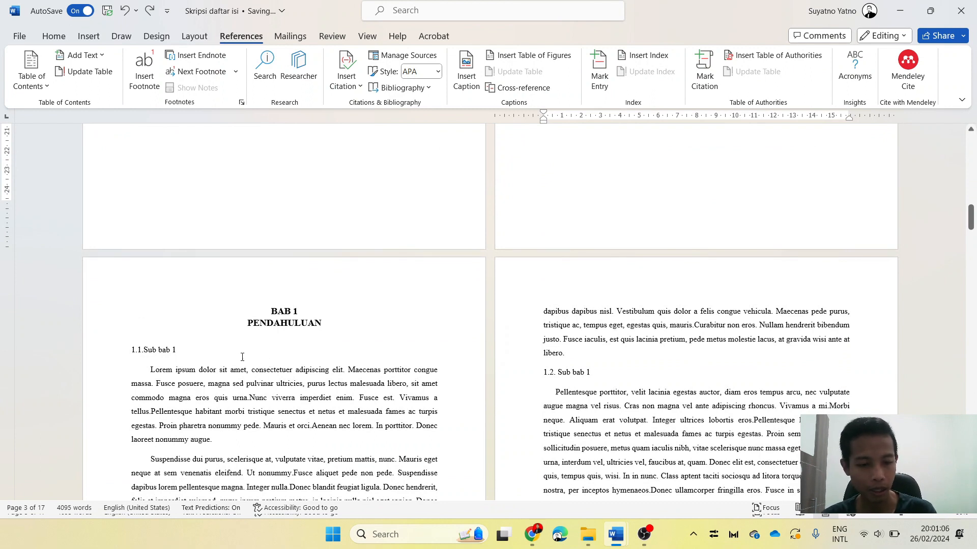
left_click_drag(183, 353, 144, 351)
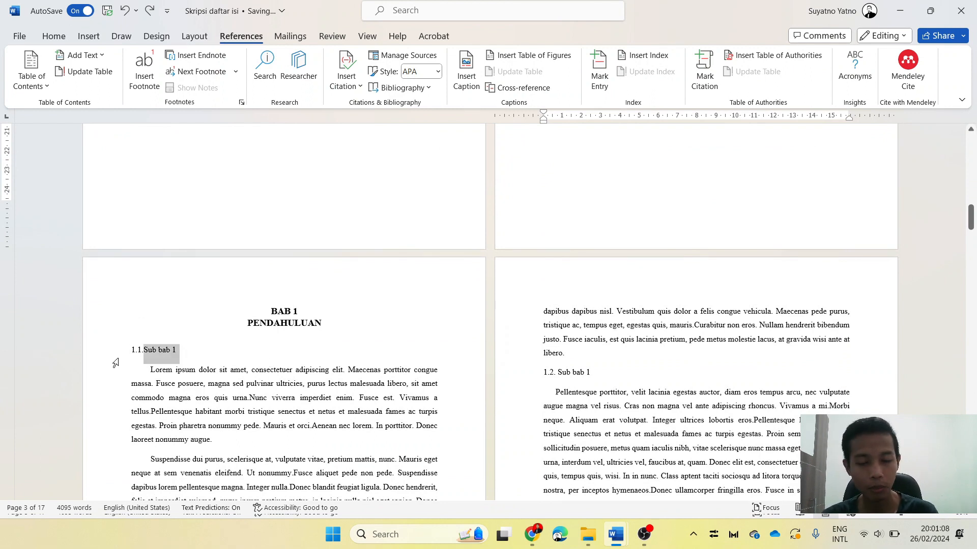
left_click(52, 36)
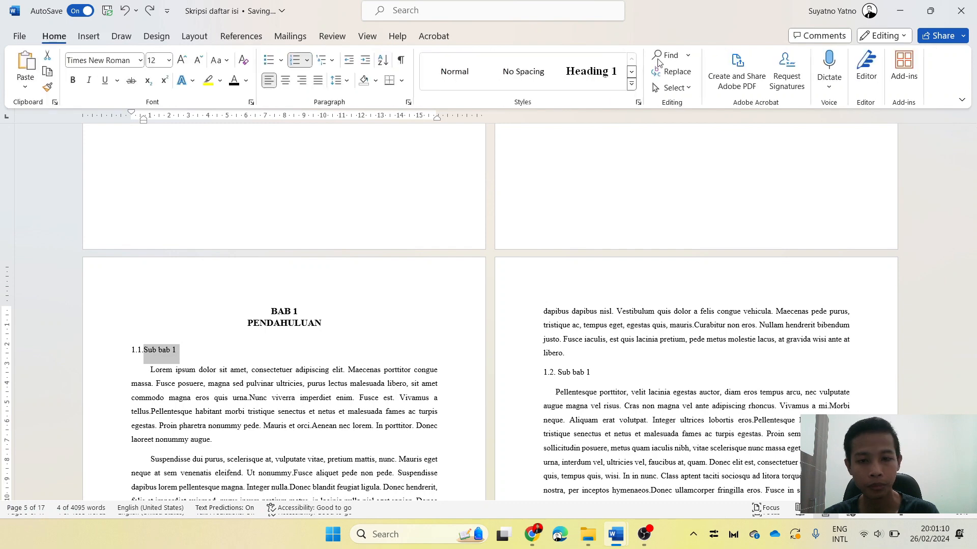
left_click(631, 85)
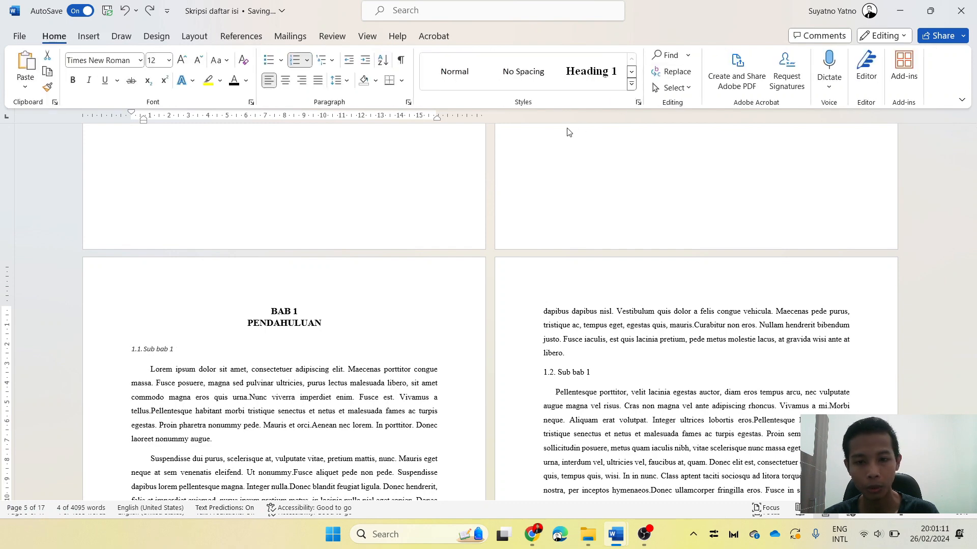
left_click(521, 156)
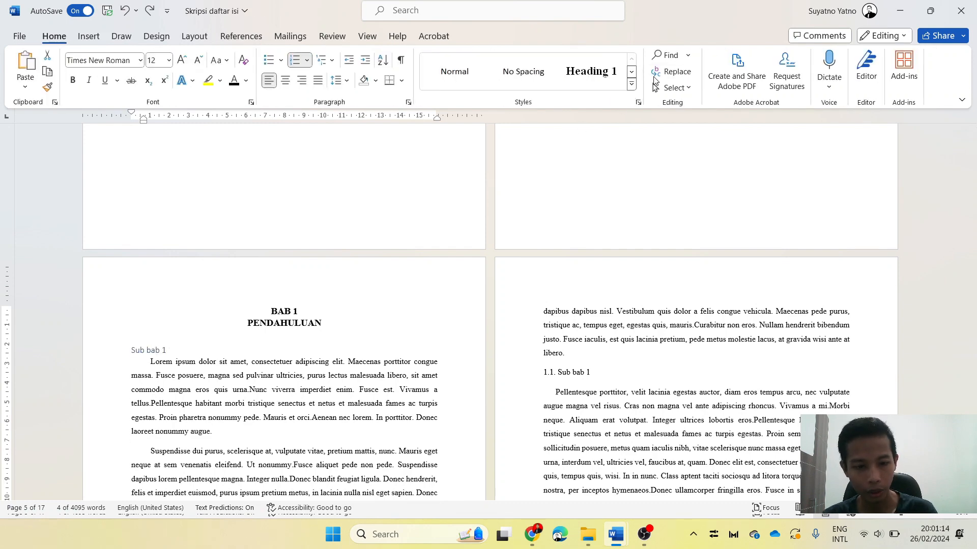
key("ctrl+z")
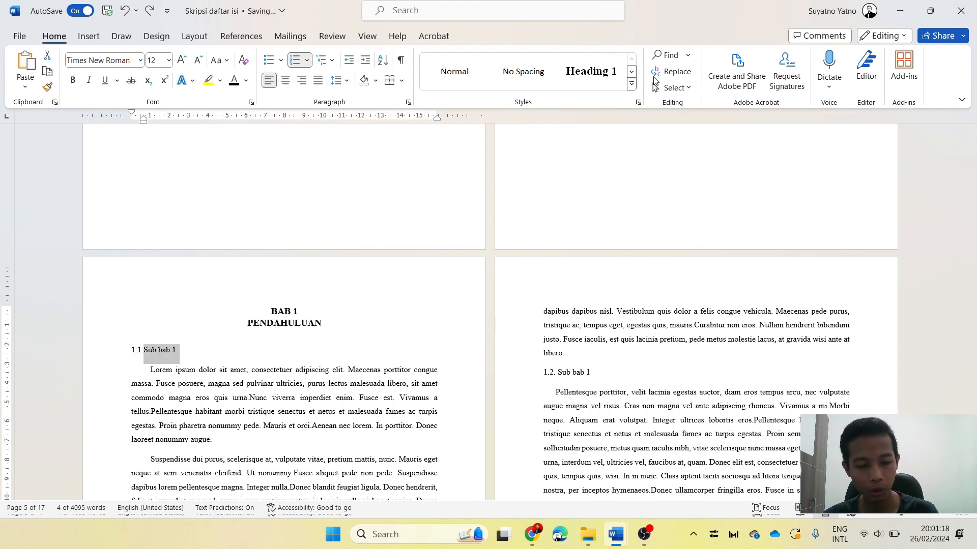
- Modify the Heading 2 style to black, bold, 12 pt Times New Roman
left_click(631, 83)
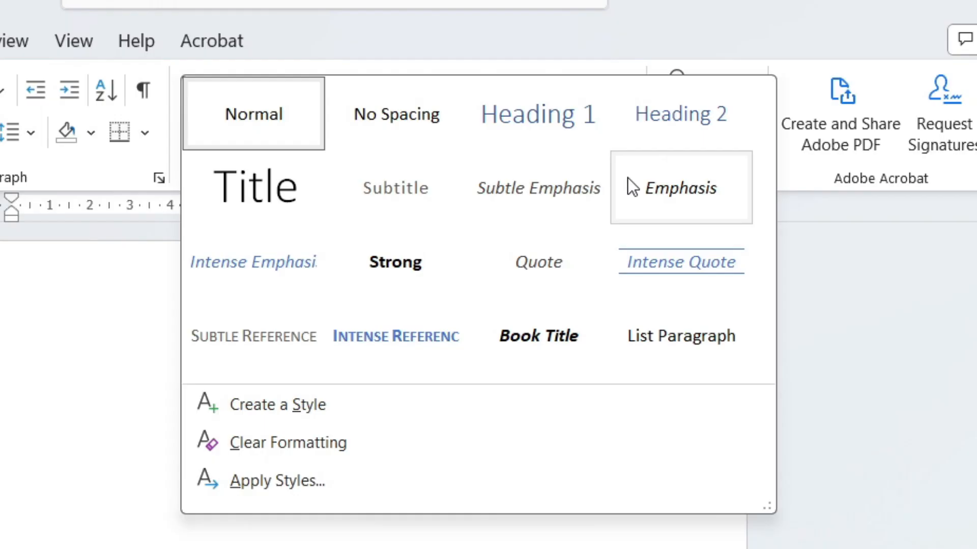
right_click(674, 117)
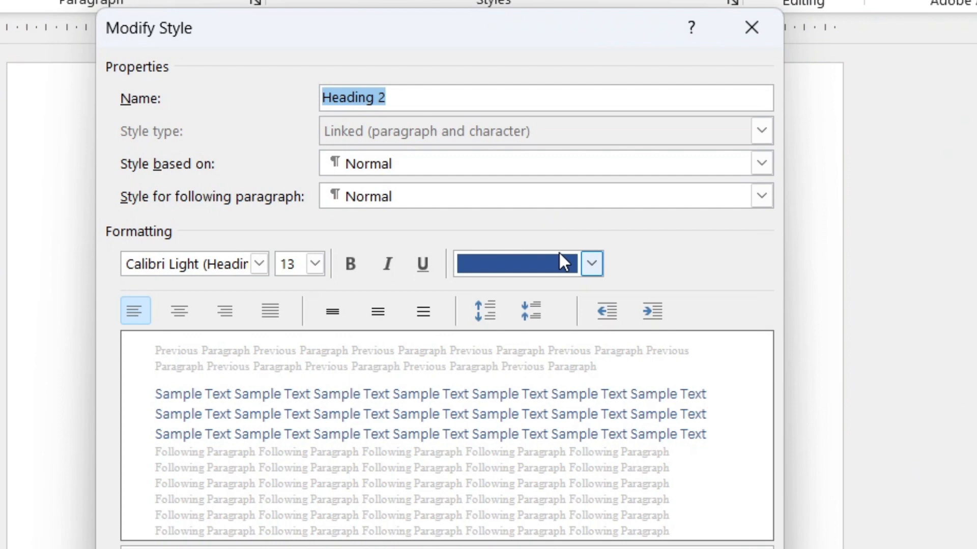
left_click(592, 263)
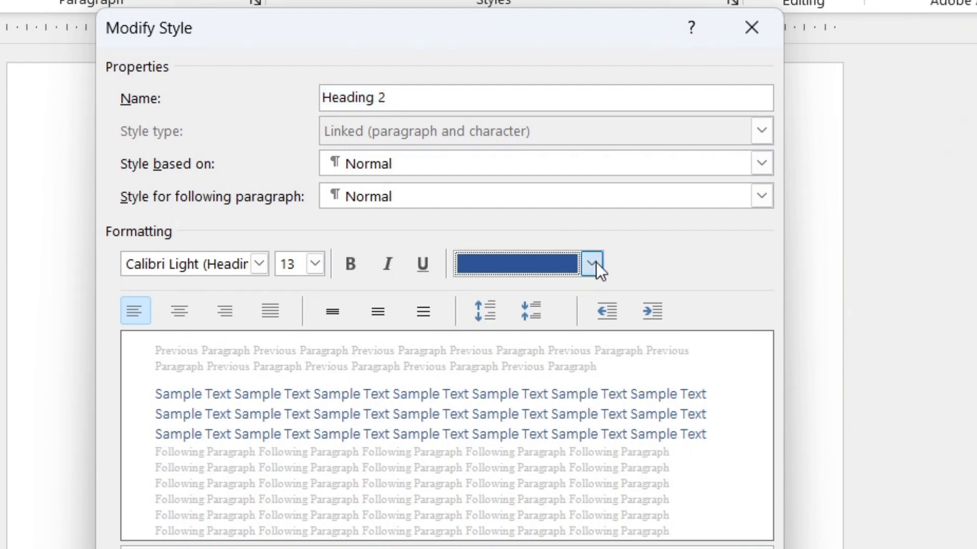
left_click(487, 371)
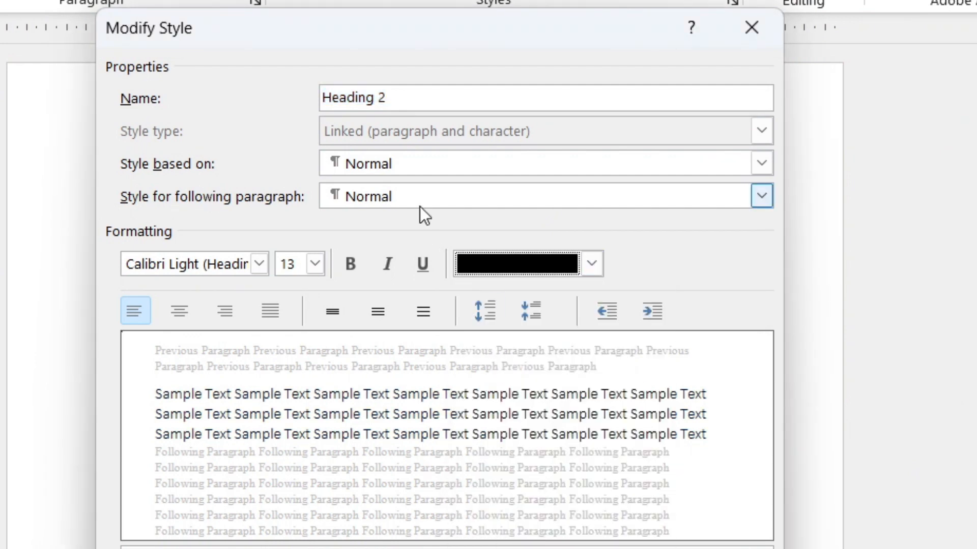
left_click(346, 265)
left_click(315, 262)
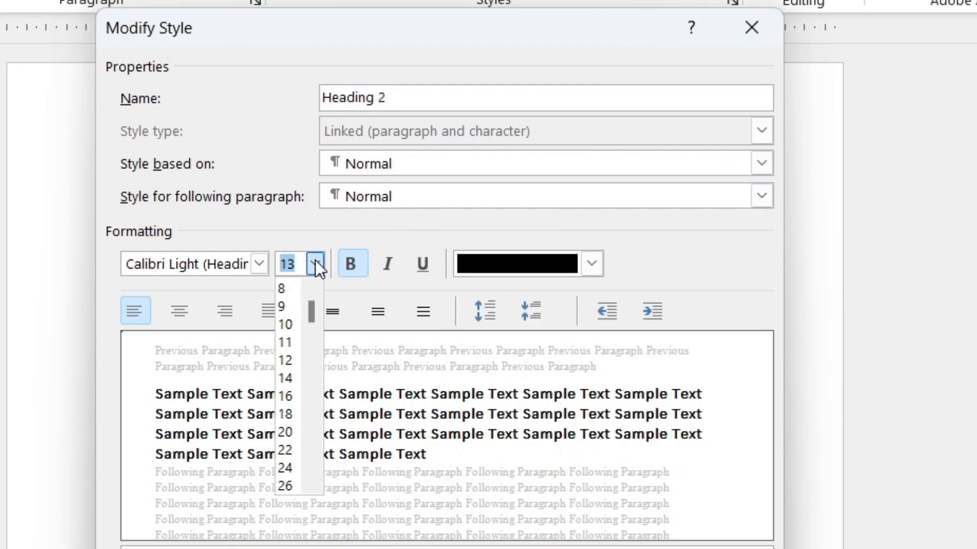
left_click(289, 359)
left_click(260, 264)
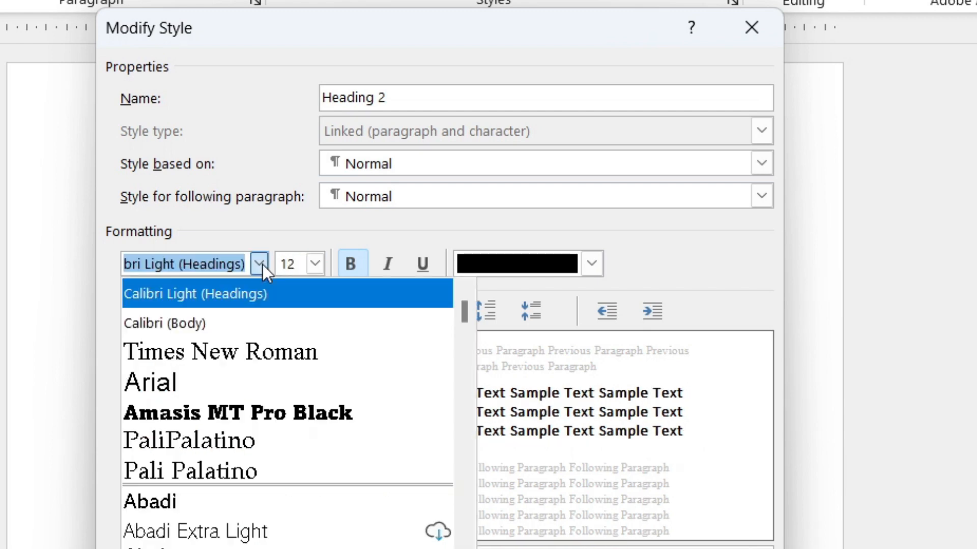
left_click(239, 352)
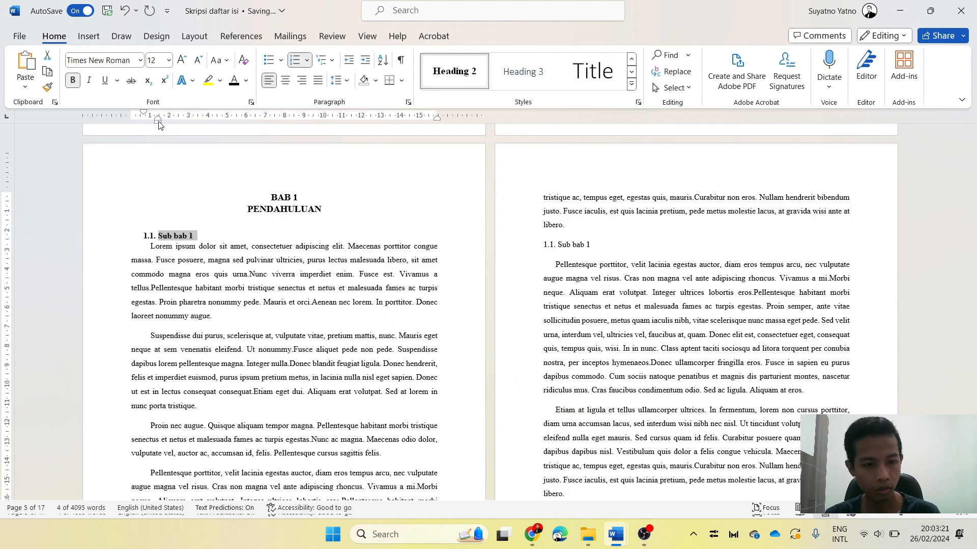
- Reduce the indent of the "1.1. Sub bab 1" heading so its title text starts at the page margin
left_click_drag(159, 125, 129, 121)
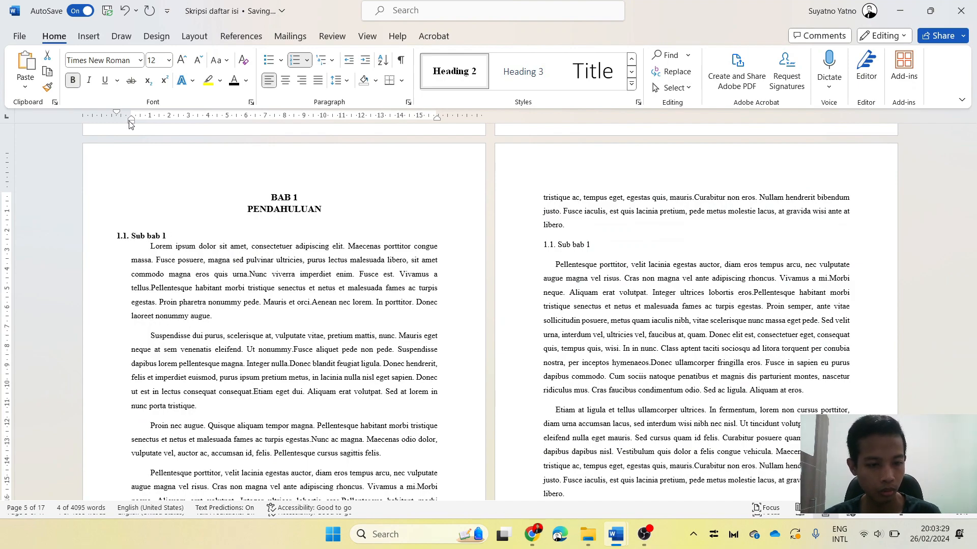
scroll(158, 329, "down", 5)
scroll(158, 329, "up", 6)
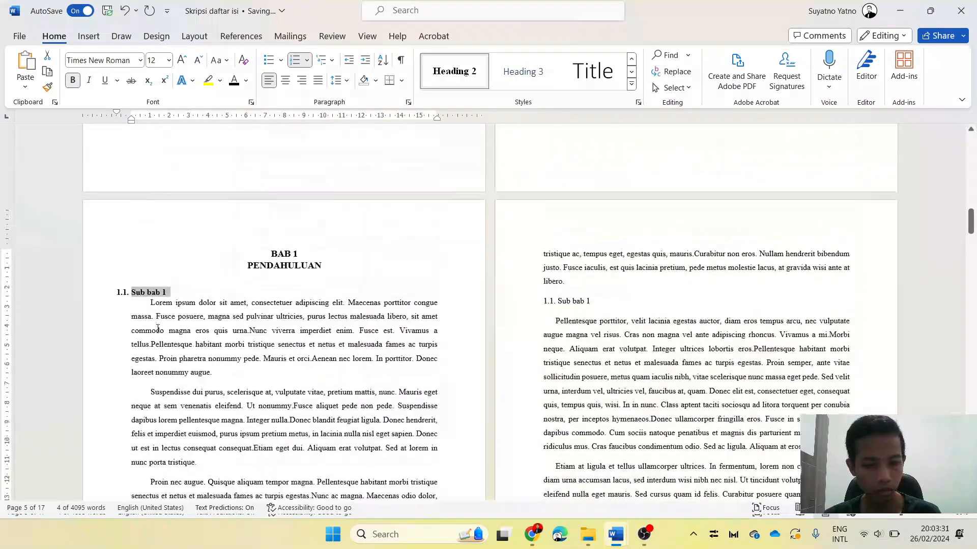
scroll(203, 349, "up", 3)
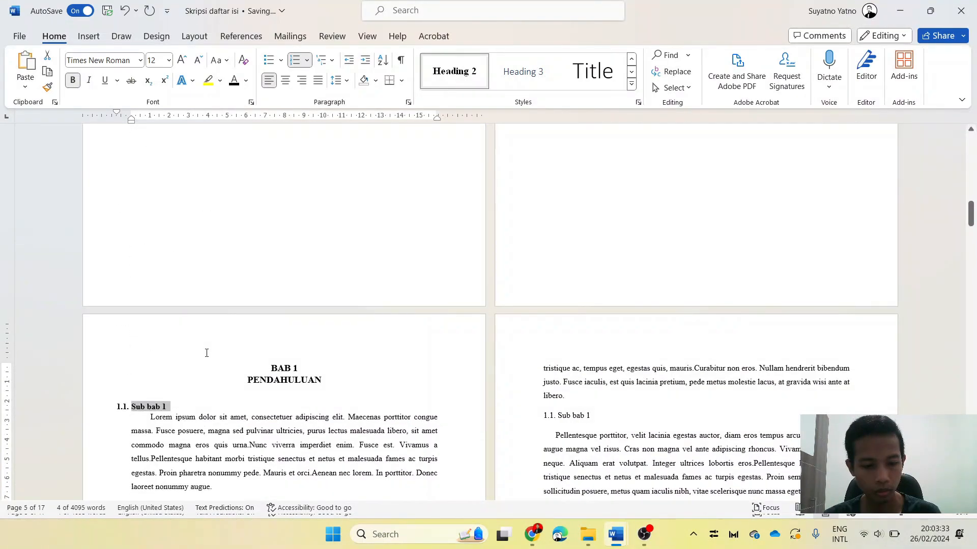
scroll(206, 353, "down", 3)
scroll(207, 353, "down", 12)
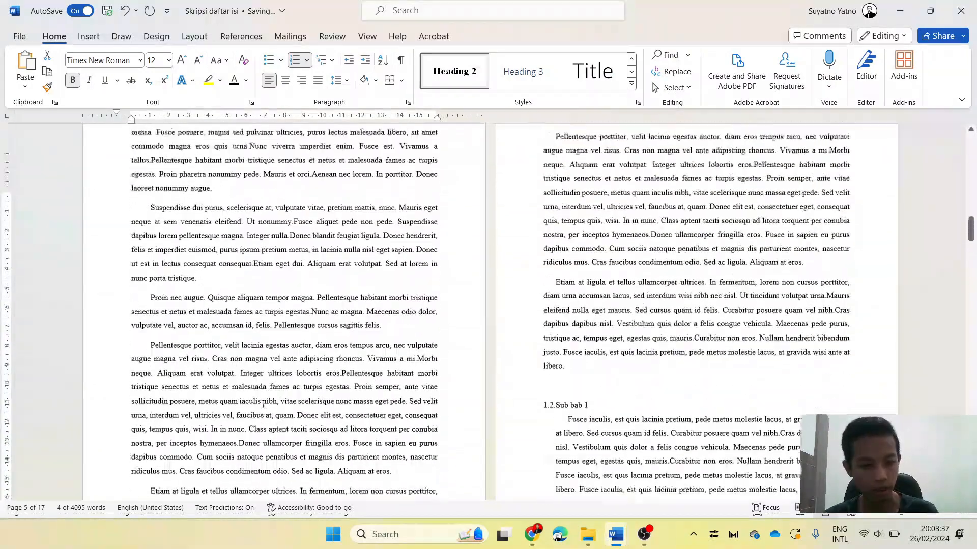
scroll(493, 255, "up", 5)
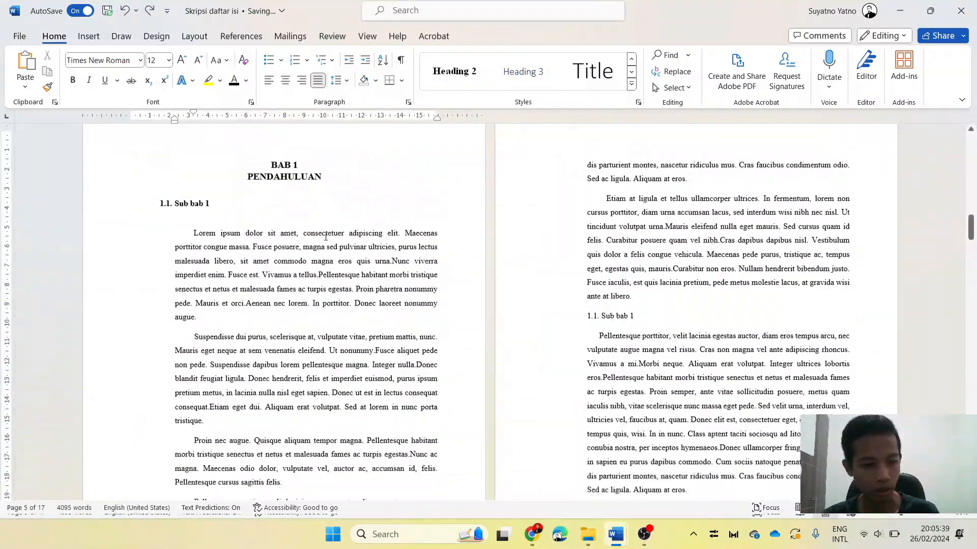
- Apply the Heading 2 style to the second "Sub bab 1" title in BAB 1 and number it 1.2
scroll(492, 254, "down", 2)
left_click(661, 230)
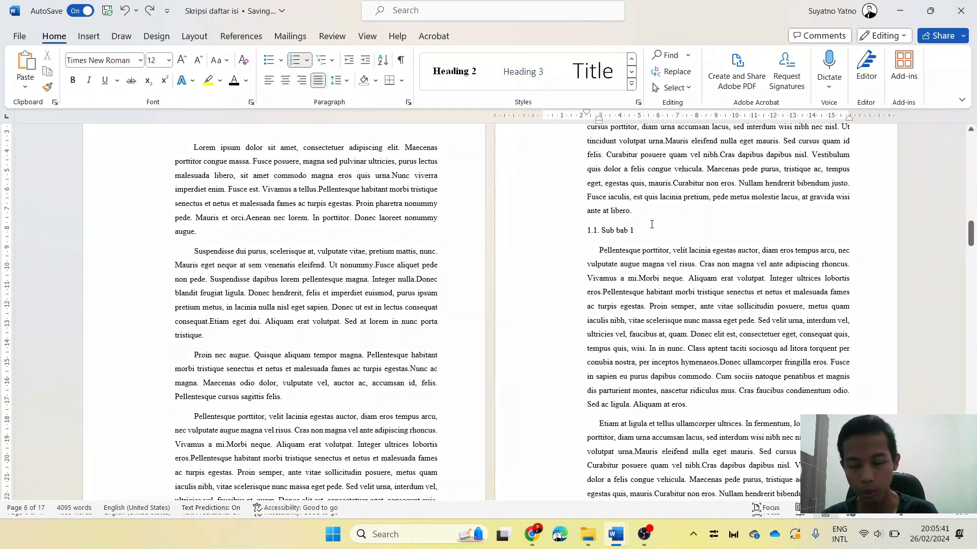
left_click_drag(642, 230, 602, 231)
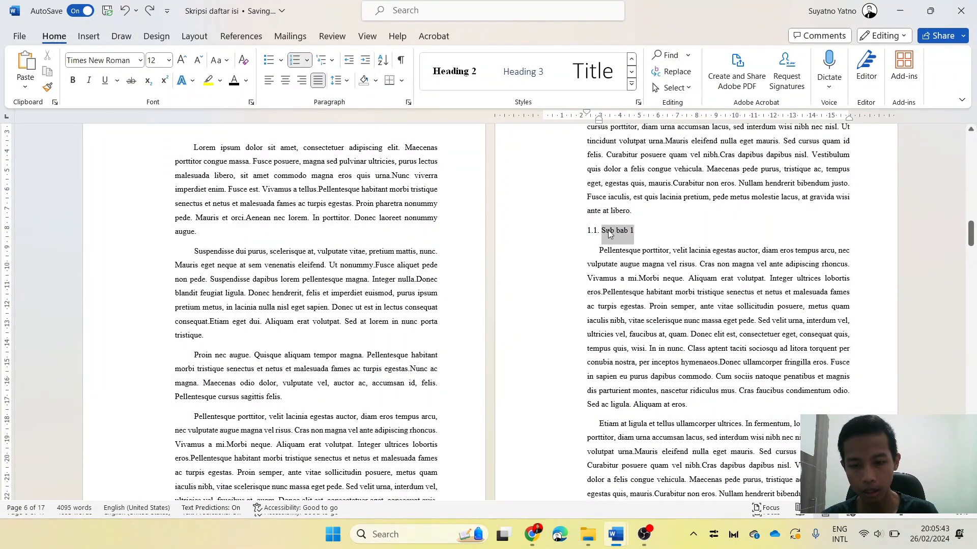
left_click(443, 70)
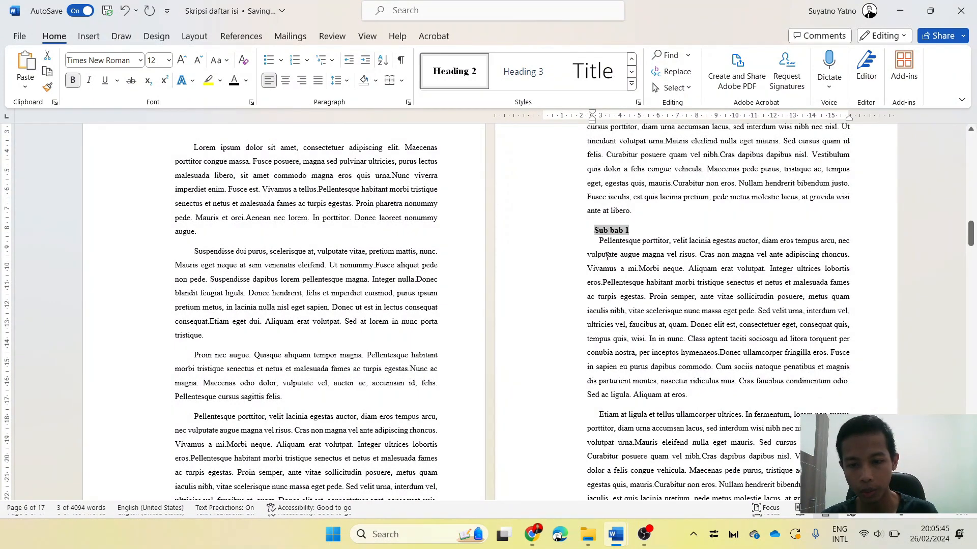
left_click(592, 232)
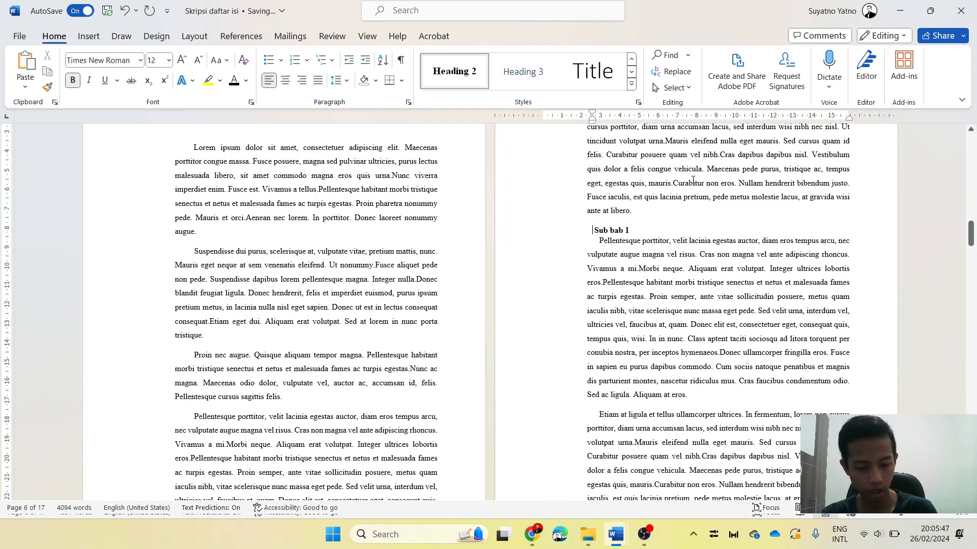
type("1.2.")
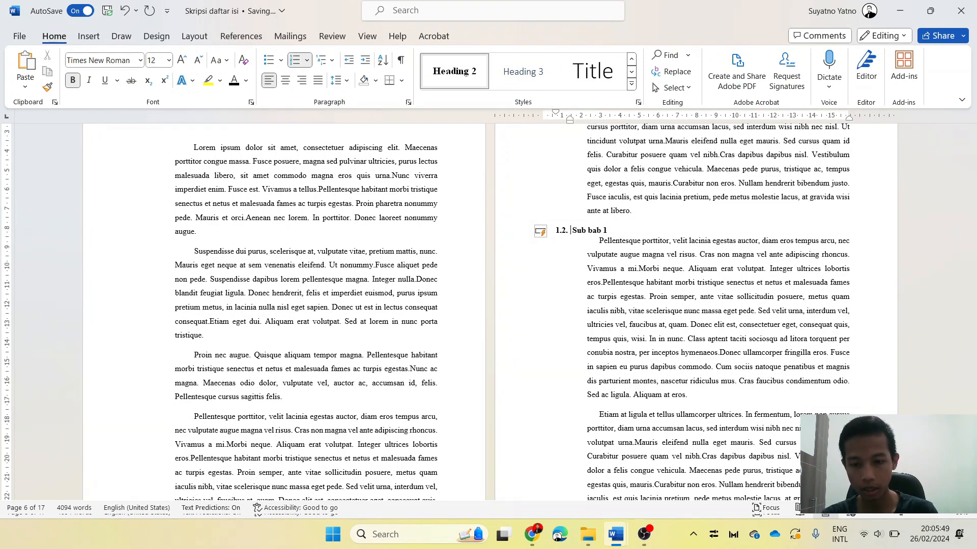
scroll(606, 268, "down", 5)
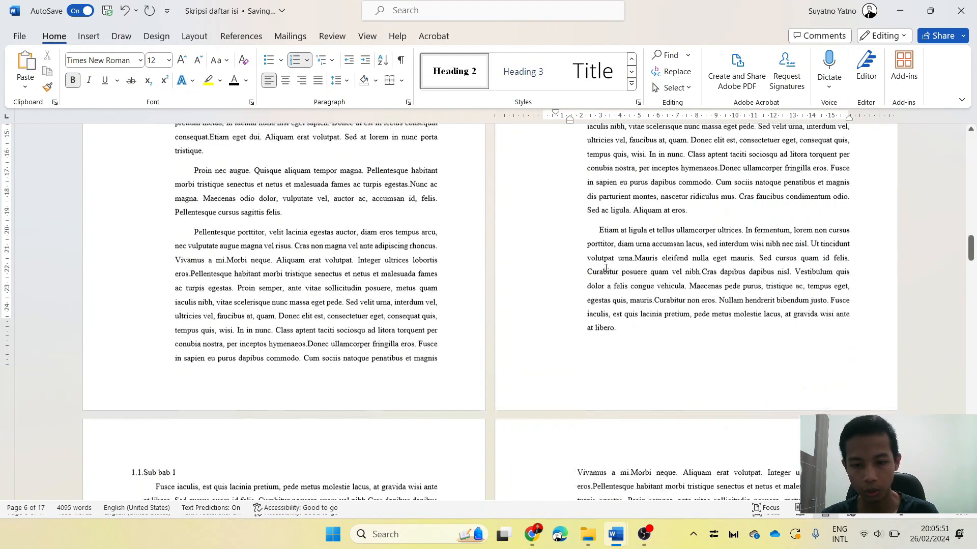
scroll(606, 268, "up", 4)
key("BackSpace")
- Apply the Heading 2 style to the third "Sub bab 1" title in BAB 1 and number it 1.3
scroll(606, 268, "down", 6)
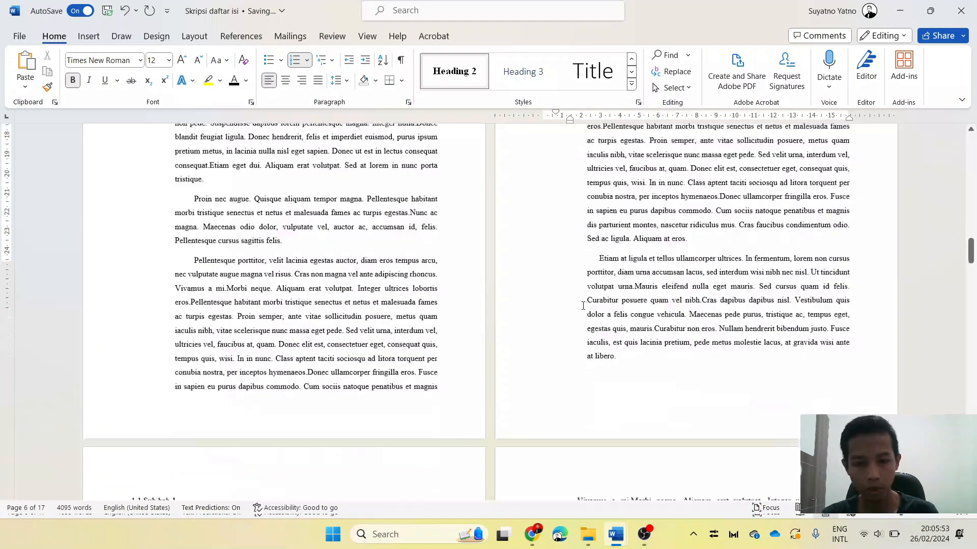
triple_click(191, 317)
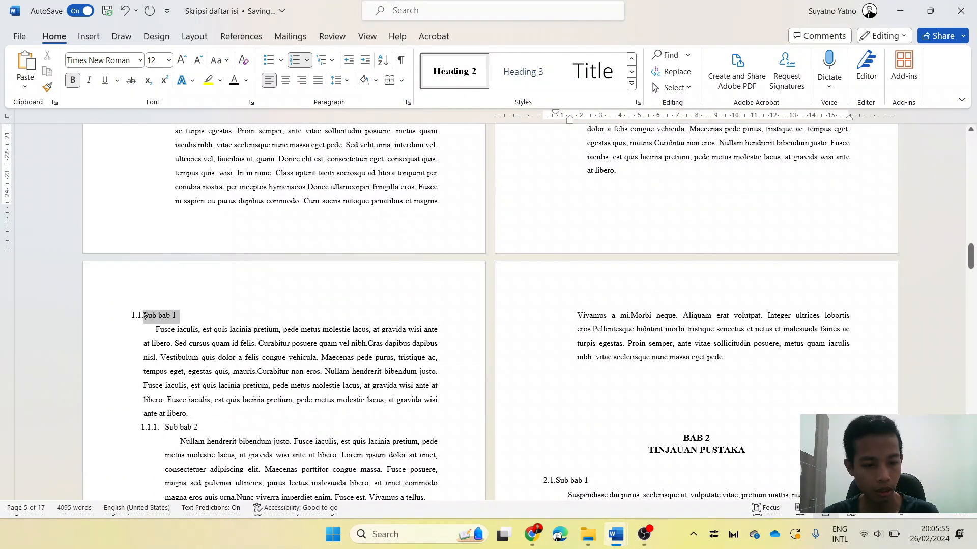
left_click(468, 88)
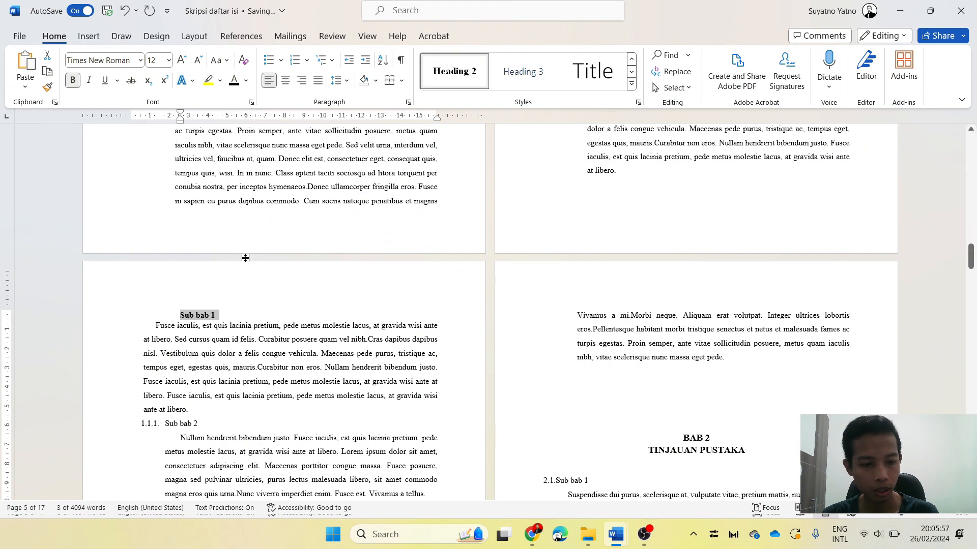
left_click(174, 316)
left_click(173, 316)
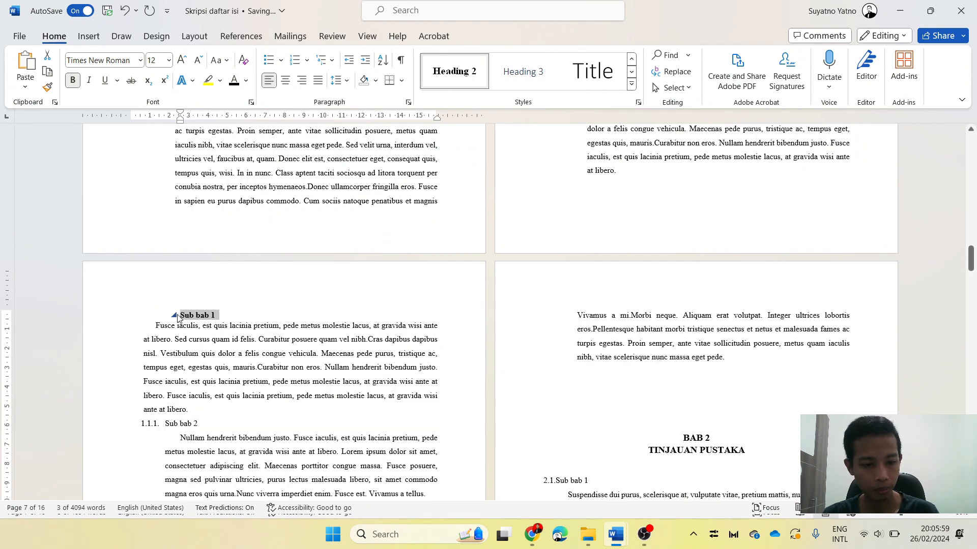
left_click(180, 316)
type("1.3.")
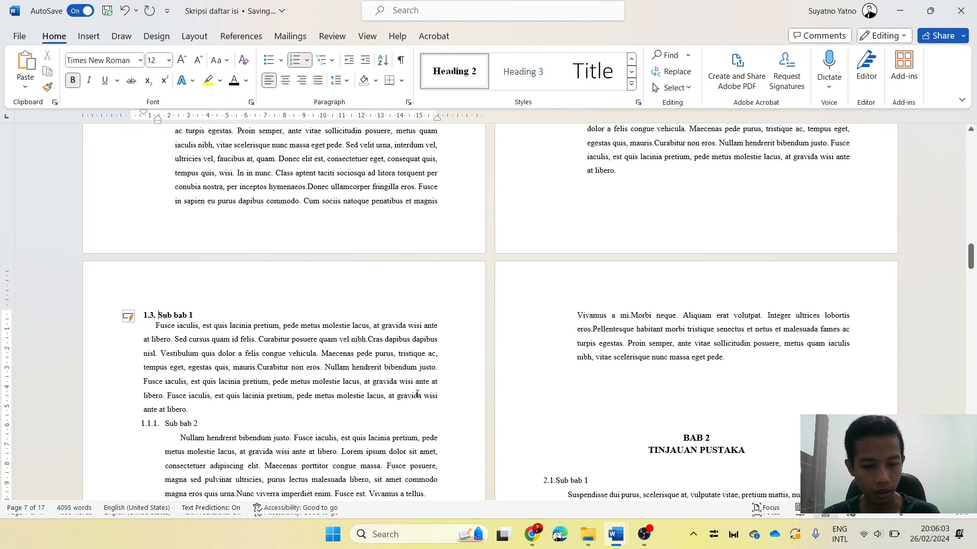
- Indent the paragraph below "1.3. Sub bab 1" to about 2.25 cm, with its first line at about 3.5 cm, and add a blank line after it
left_click_drag(192, 409, 152, 325)
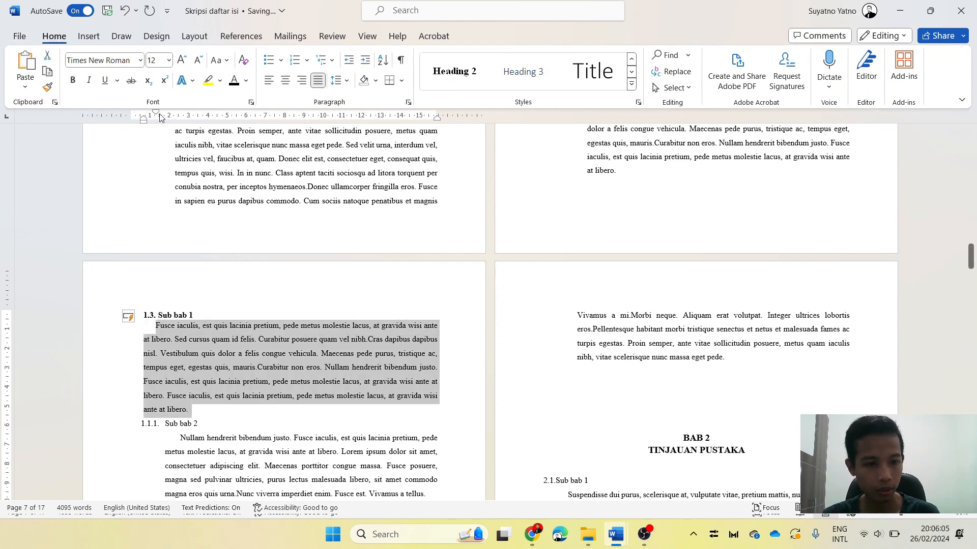
left_click_drag(144, 123, 199, 117)
scroll(222, 247, "down", 3)
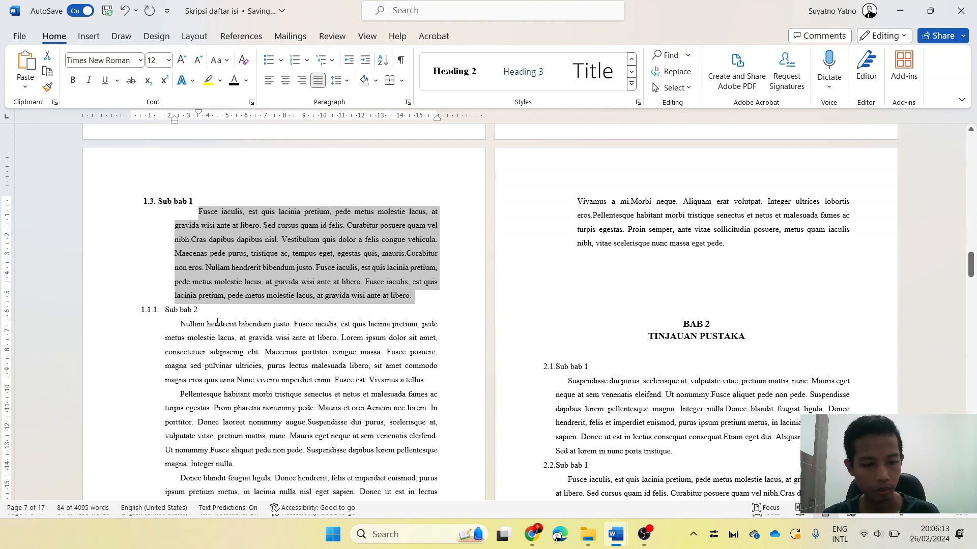
left_click(442, 298)
key("Return")
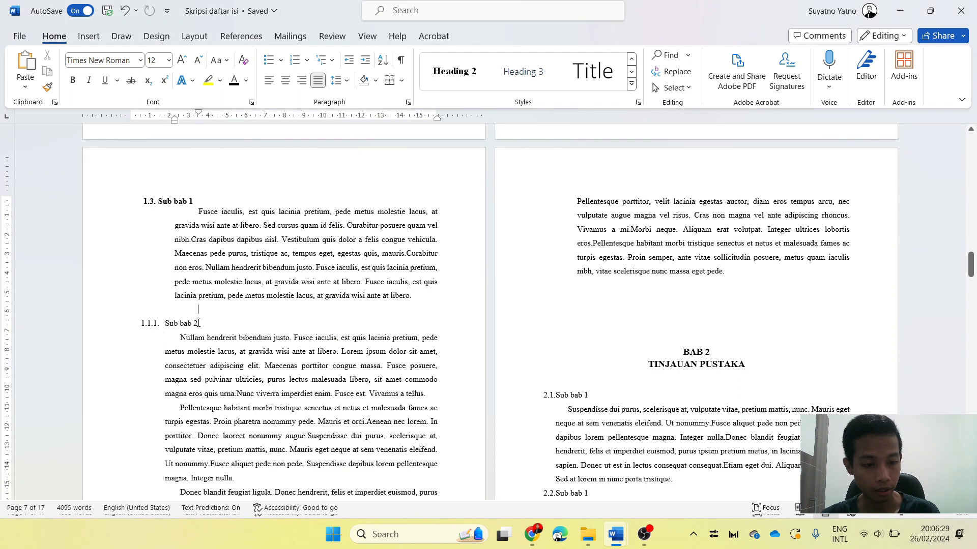
- Apply the Heading 3 style to the first "Sub bab 2" title below section 1.3 and number it 1.3.1
left_click_drag(209, 323, 164, 322)
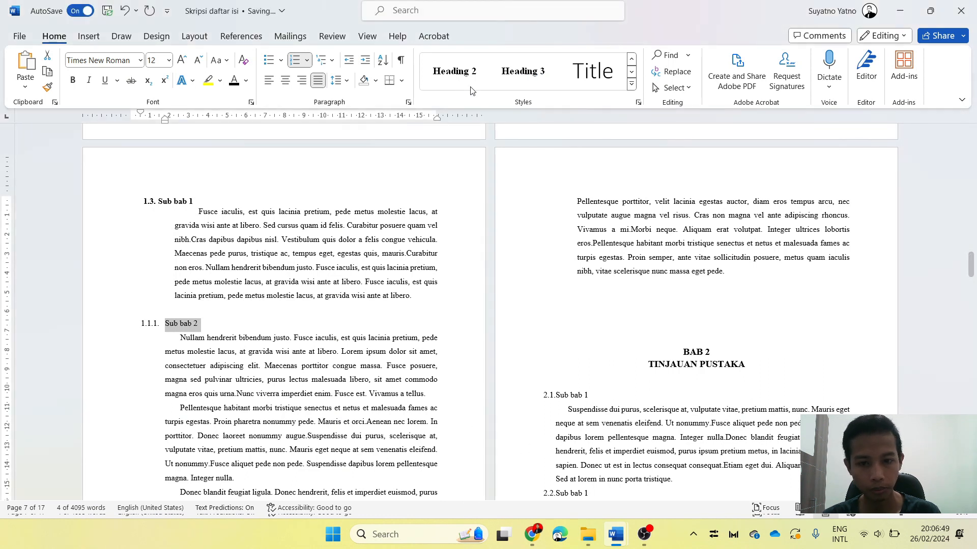
left_click(537, 71)
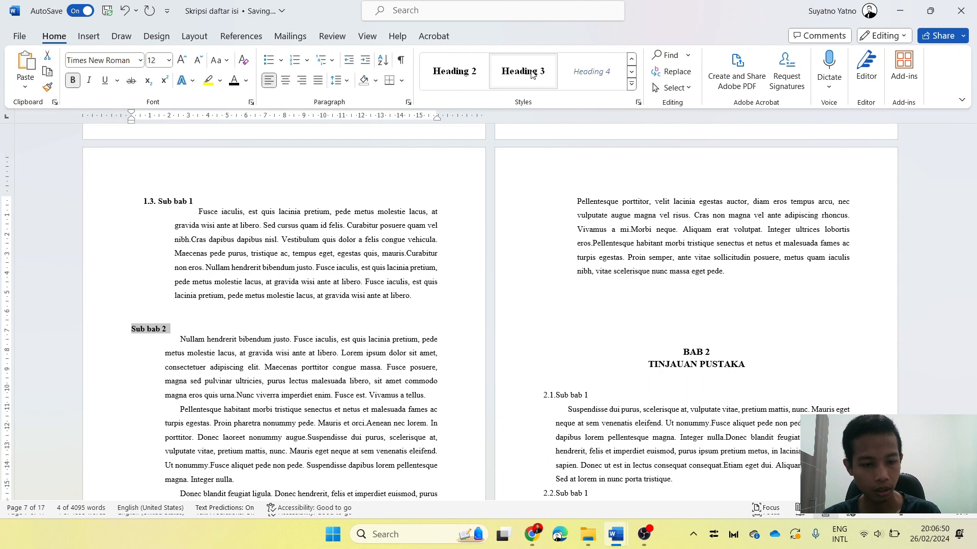
left_click(133, 334)
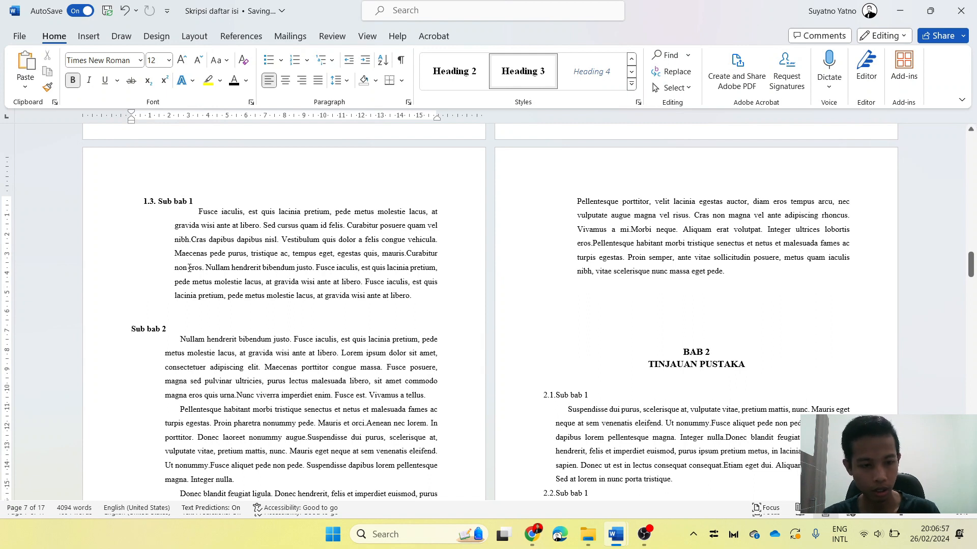
type("1.2.")
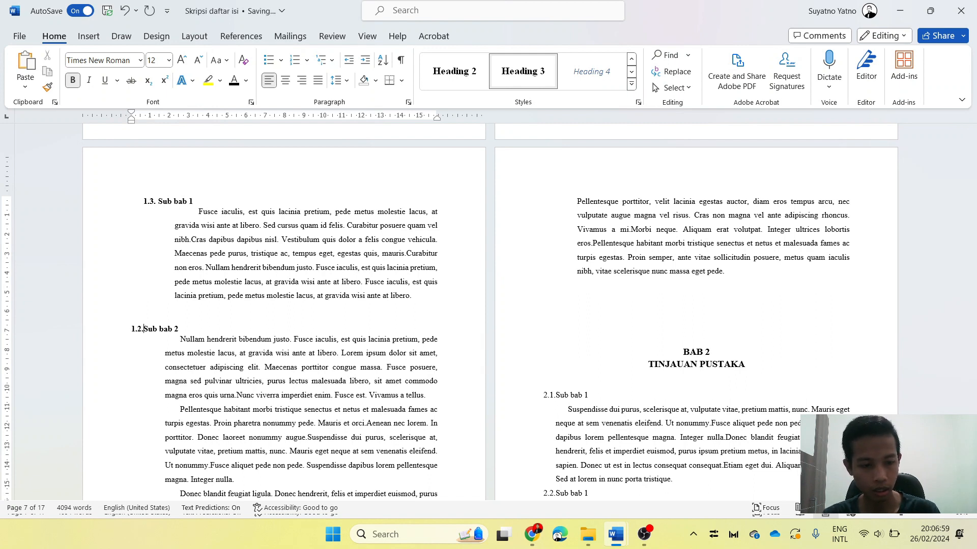
key("BackSpace")
key("BackSpace")
type("3.1.")
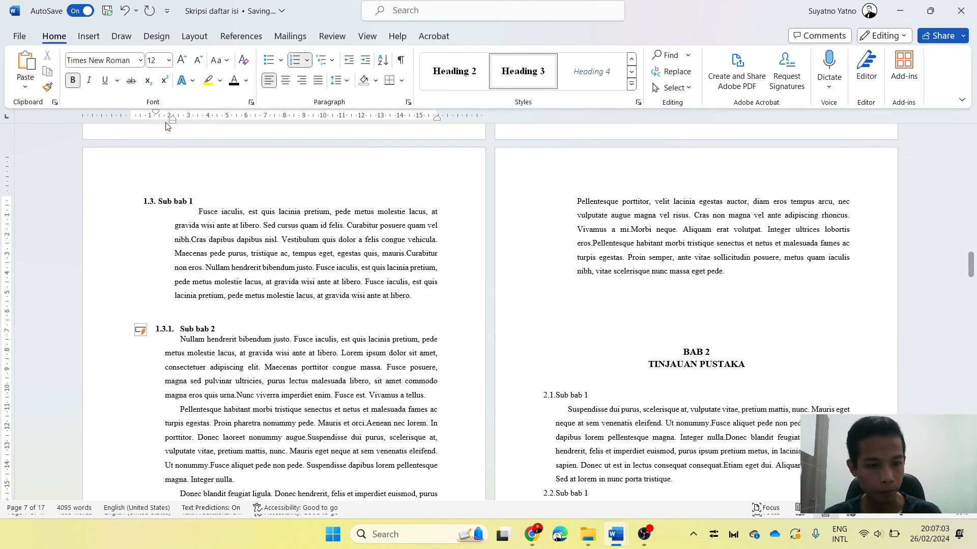
- Set the "1.3.1. Sub bab 2" heading's number at about 1.25 cm and its title text at about 2.5 cm
left_click_drag(173, 121, 179, 122)
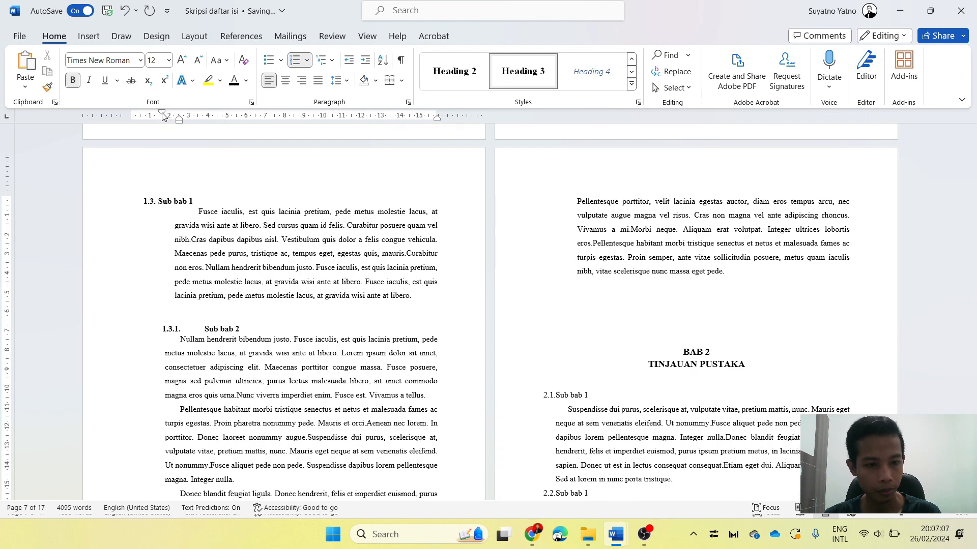
mouse_move(163, 116)
left_mouse_down()
mouse_move(200, 122)
mouse_move(158, 123)
left_mouse_up()
- Indent the three paragraphs below "1.3.1. Sub bab 2" to about 2.5 cm, with their first lines at about 3.25 cm
scroll(177, 225, "down", 3)
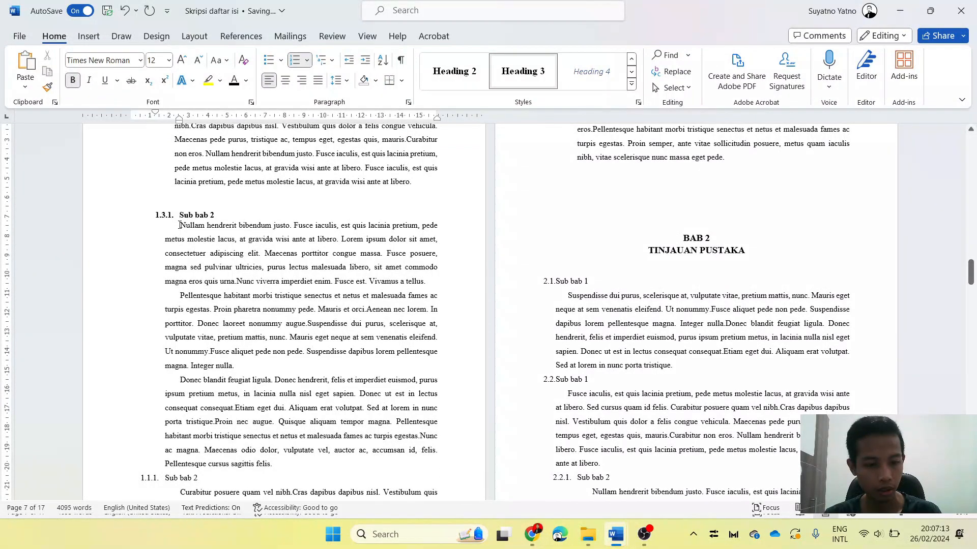
mouse_move(180, 226)
left_mouse_down()
mouse_move(198, 479)
mouse_move(273, 462)
left_mouse_up()
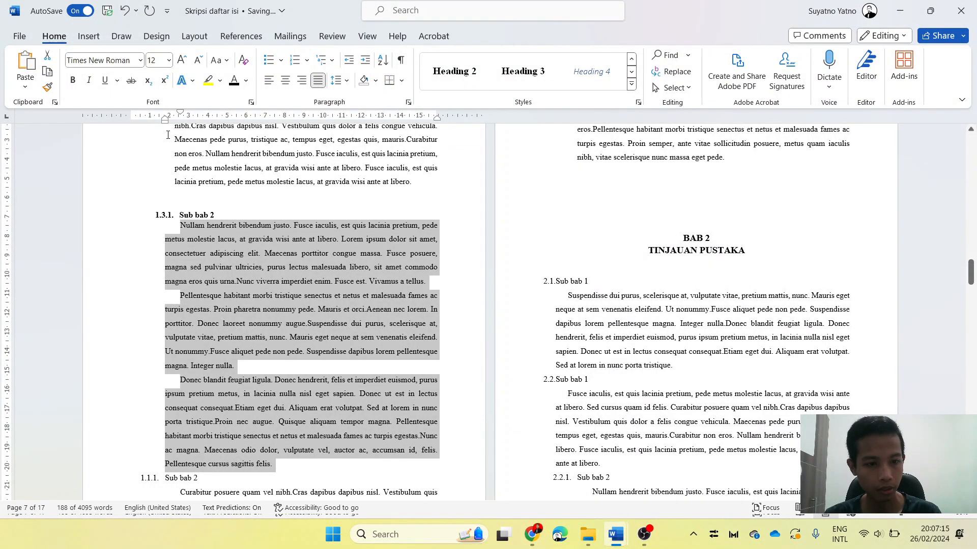
left_click_drag(166, 124, 179, 125)
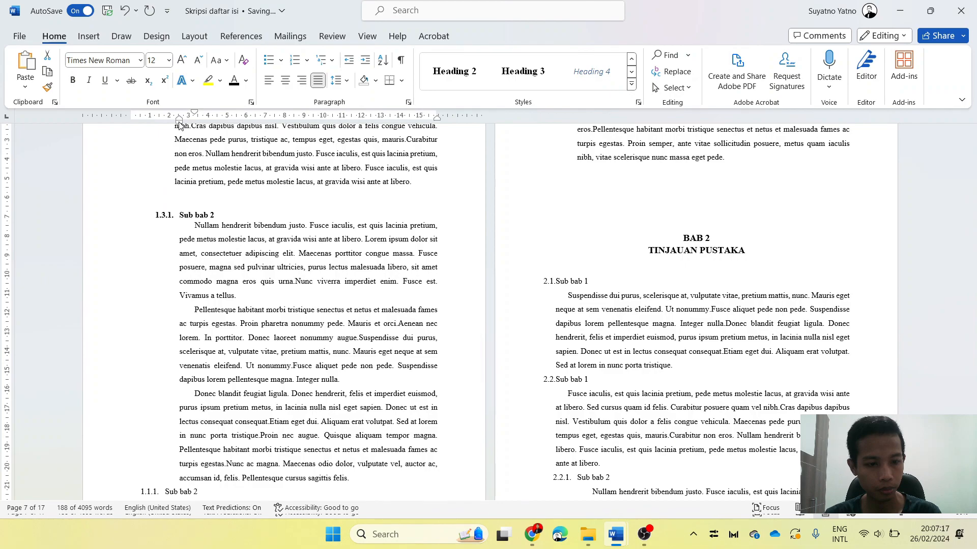
left_click_drag(180, 226, 349, 479)
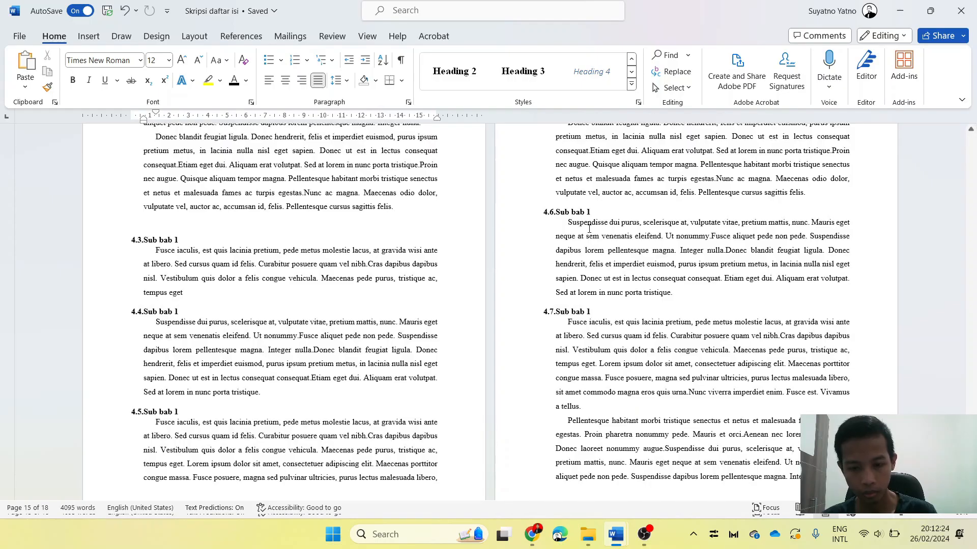
- Undo the Heading 2 style and numbering changes on the 4.6 and 4.7 "Sub bab 1" titles
scroll(589, 229, "down", 8)
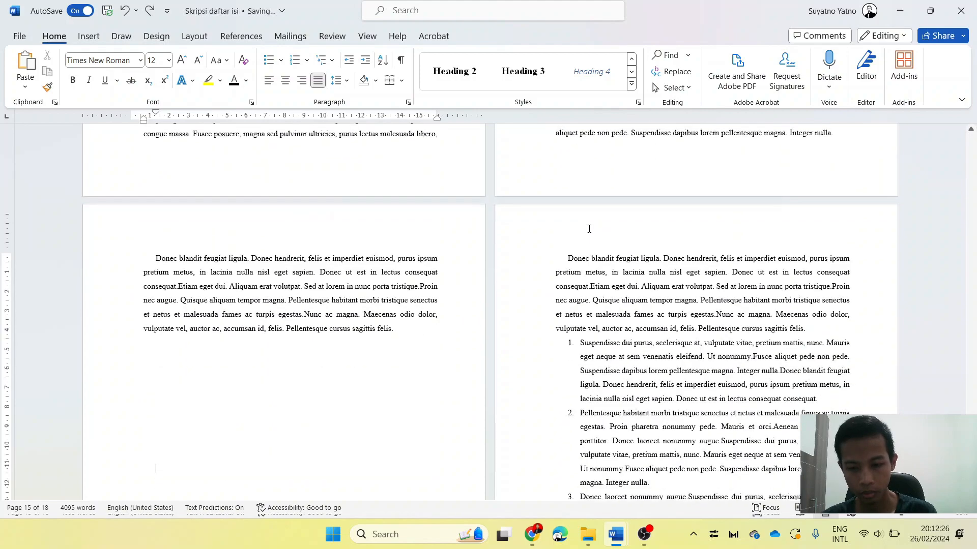
scroll(590, 245, "up", 6)
key("ctrl+z")
scroll(590, 244, "up", 3)
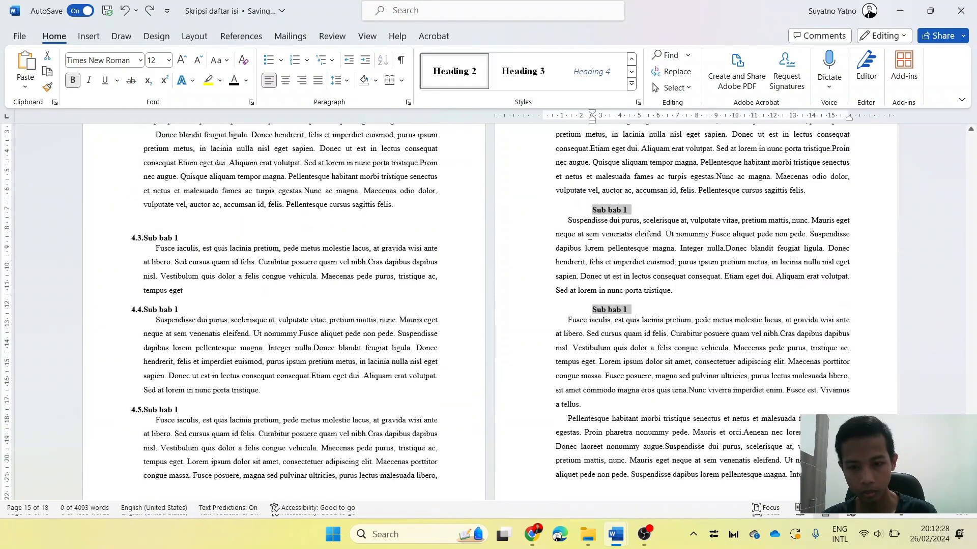
key("ctrl+z")
left_click(642, 304)
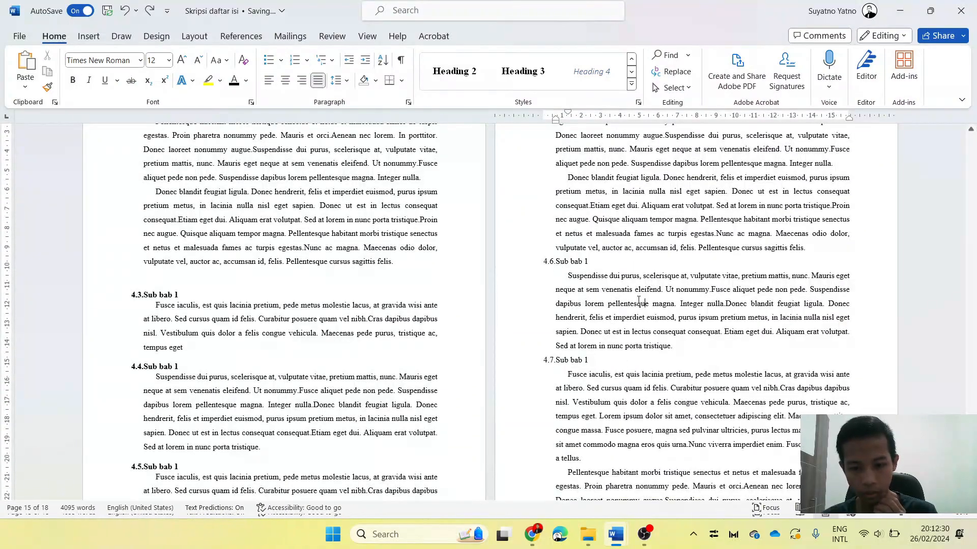
- Apply the Heading 2 style to the 4.6 and 4.7 "Sub bab 1" titles and restore the numbering on 4.7
triple_click(610, 265)
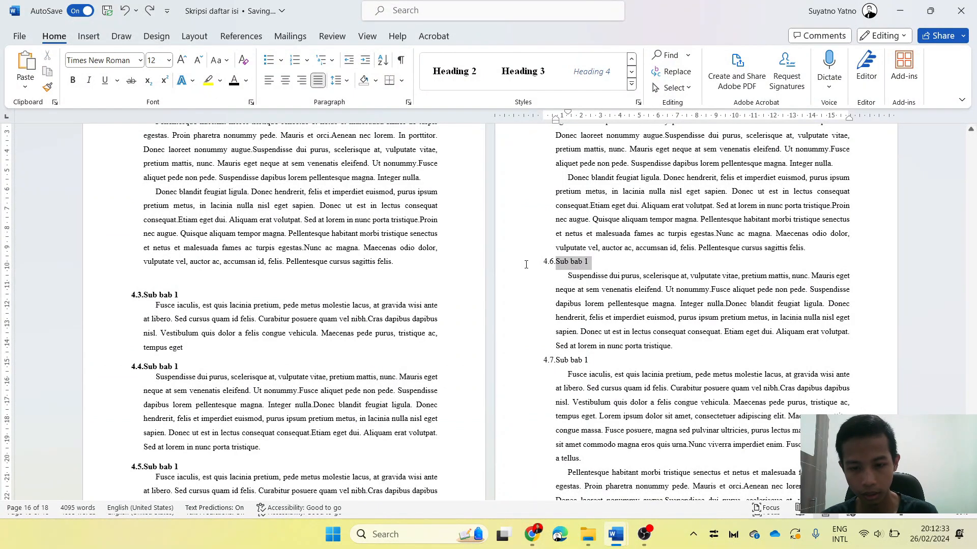
left_click(454, 73)
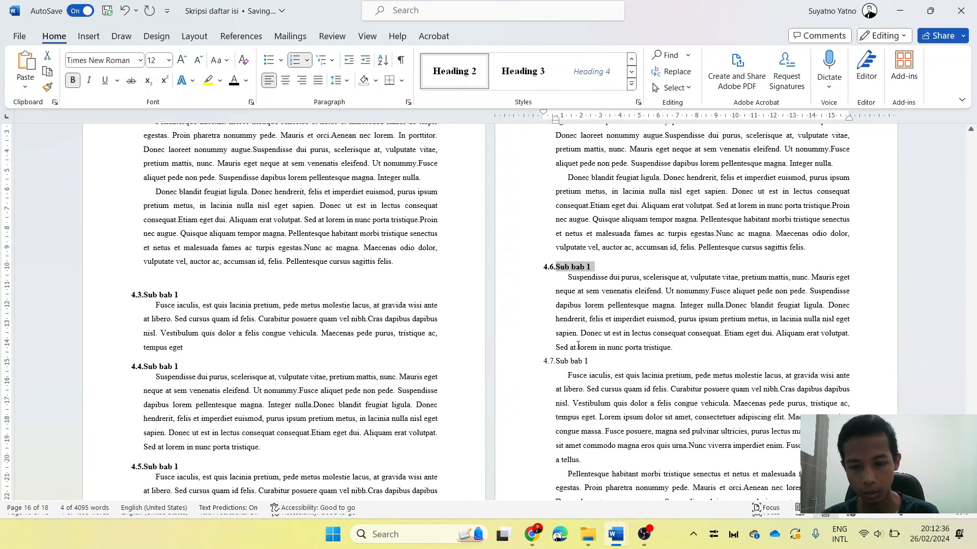
triple_click(590, 363)
left_click(454, 73)
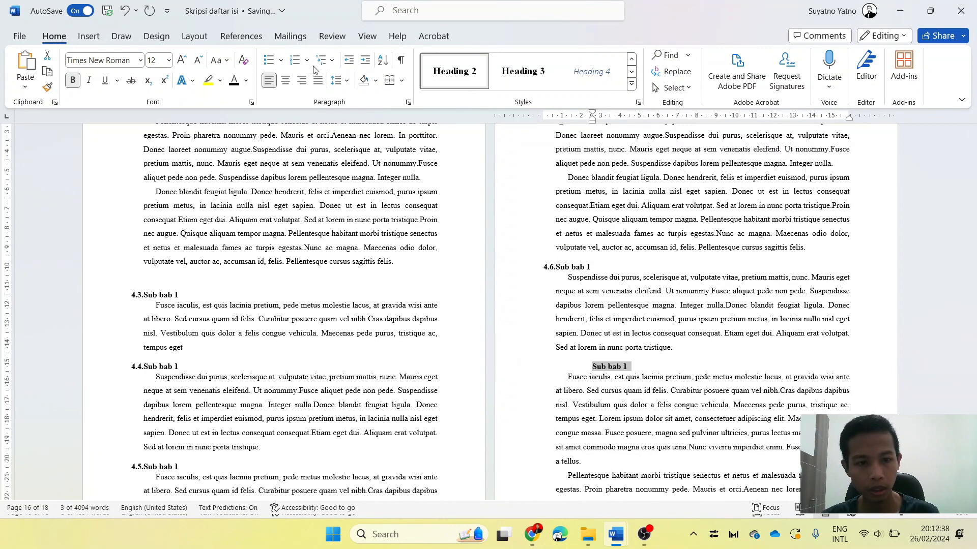
left_click(294, 61)
- Review the heading styles and numbering in the document body, from BAB 5 back to BAB 2
scroll(401, 350, "down", 10)
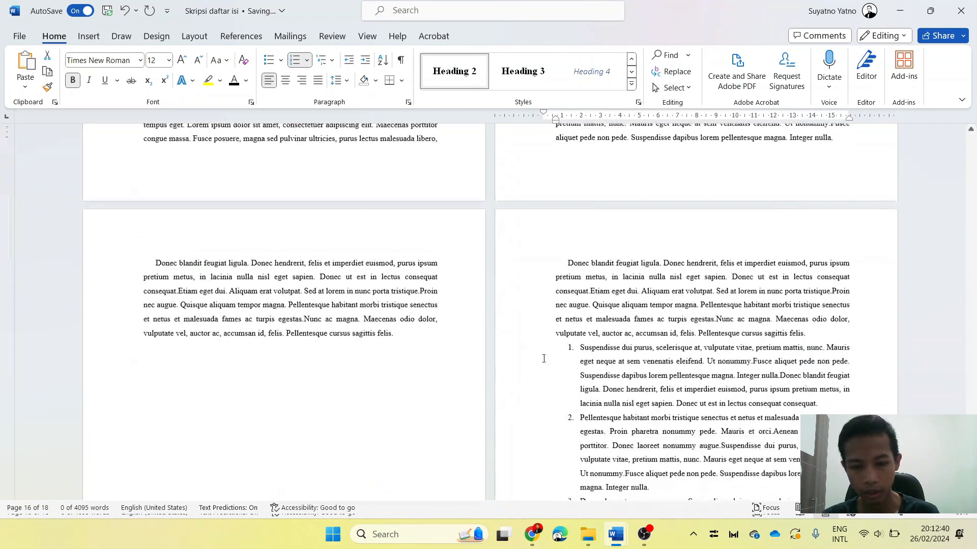
left_click(400, 351)
scroll(407, 366, "up", 2)
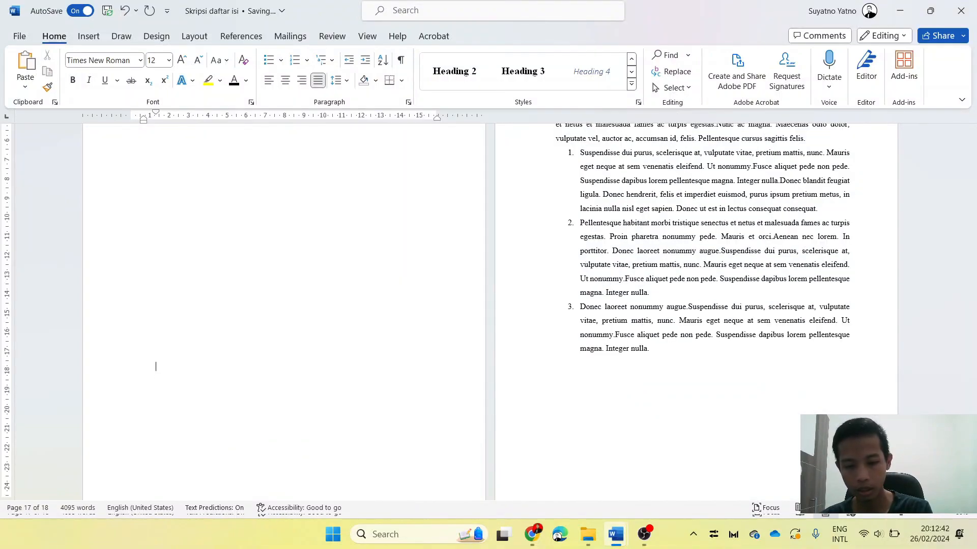
scroll(428, 386, "up", 3)
scroll(433, 382, "down", 2)
scroll(447, 373, "up", 5)
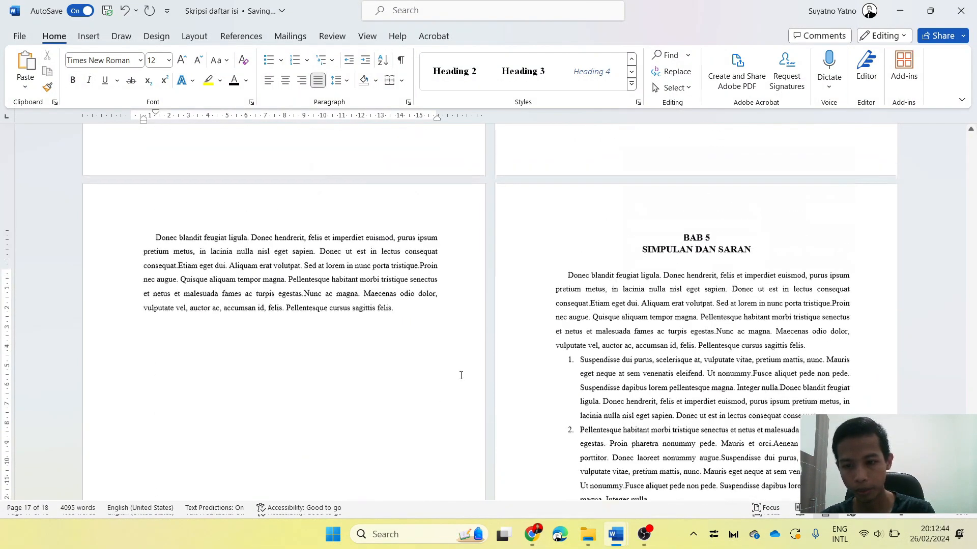
scroll(405, 363, "up", 15)
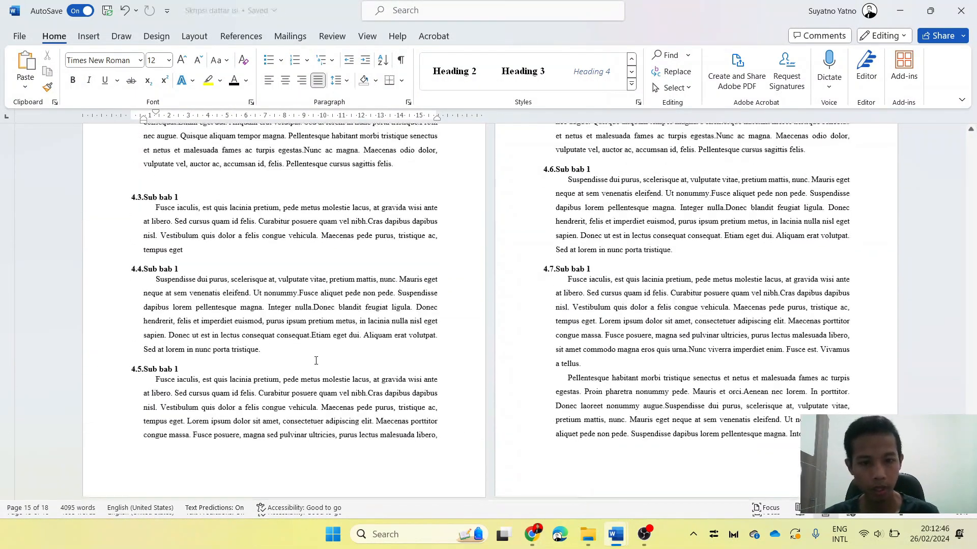
scroll(319, 357, "up", 15)
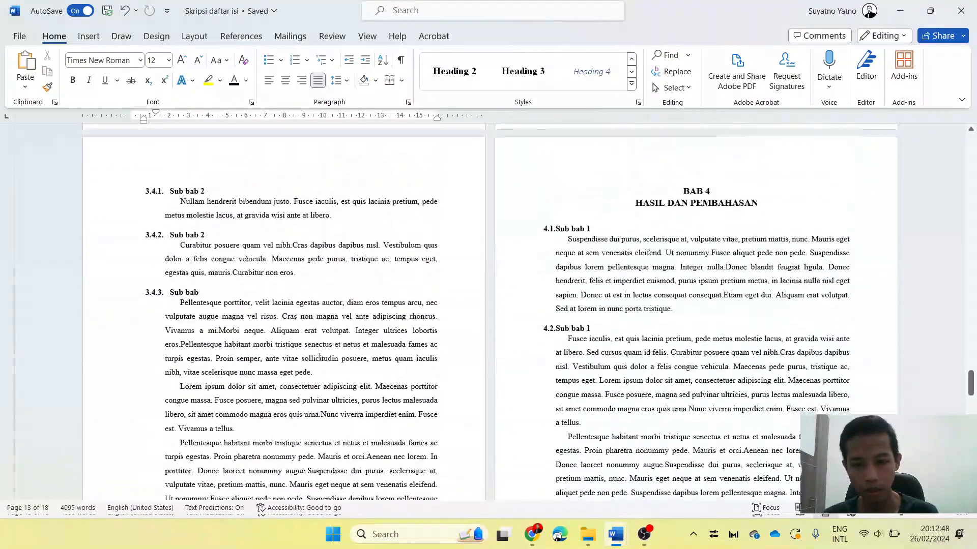
scroll(330, 347, "up", 15)
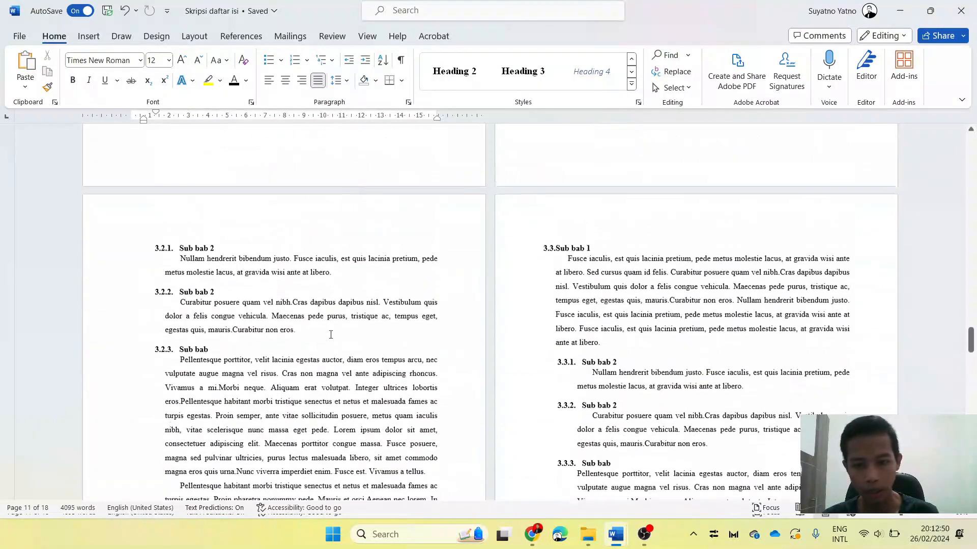
scroll(331, 334, "up", 15)
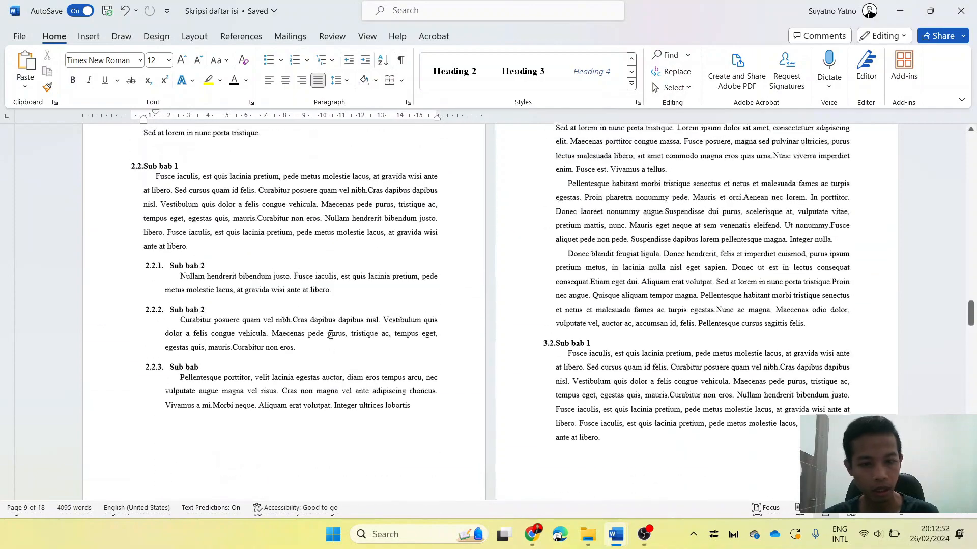
- Update the entire table of contents on the Daftar Isi page so it includes the sub-chapter headings
scroll(636, 380, "up", 20)
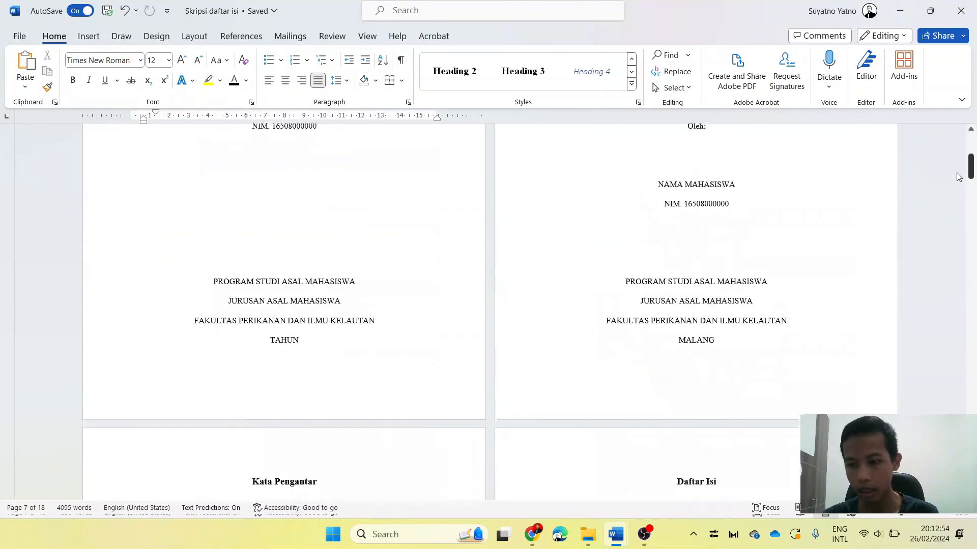
scroll(637, 379, "down", 1)
scroll(636, 379, "down", 8)
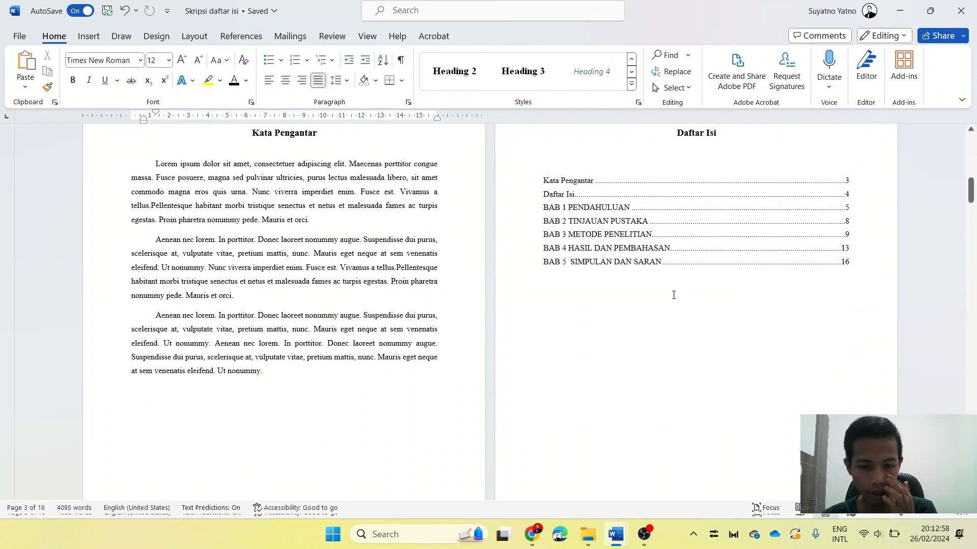
left_click(640, 234)
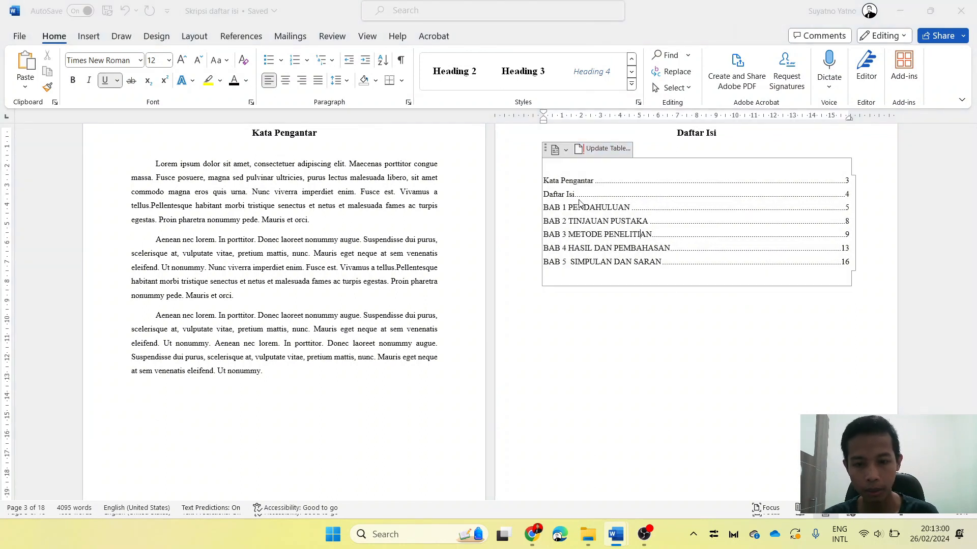
left_click(499, 285)
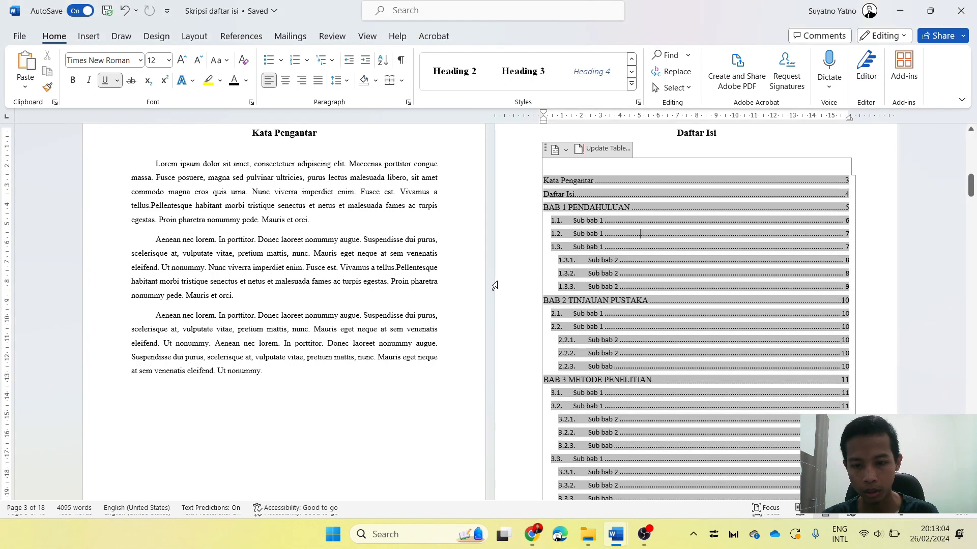
- Examine the updated Daftar Isi entries from BAB 1 to BAB 5, including the fonts and indents of the sub-chapter levels
scroll(615, 315, "down", 5)
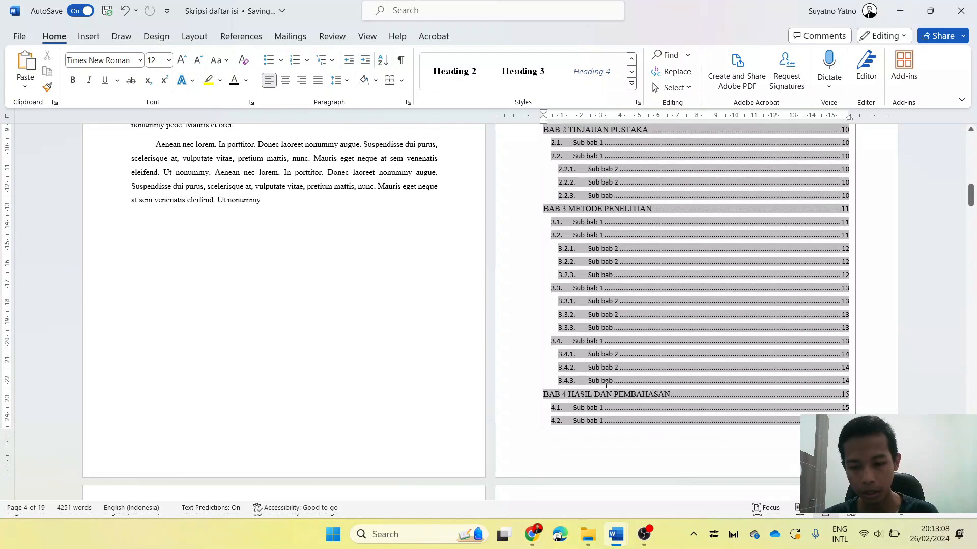
scroll(605, 381, "down", 5)
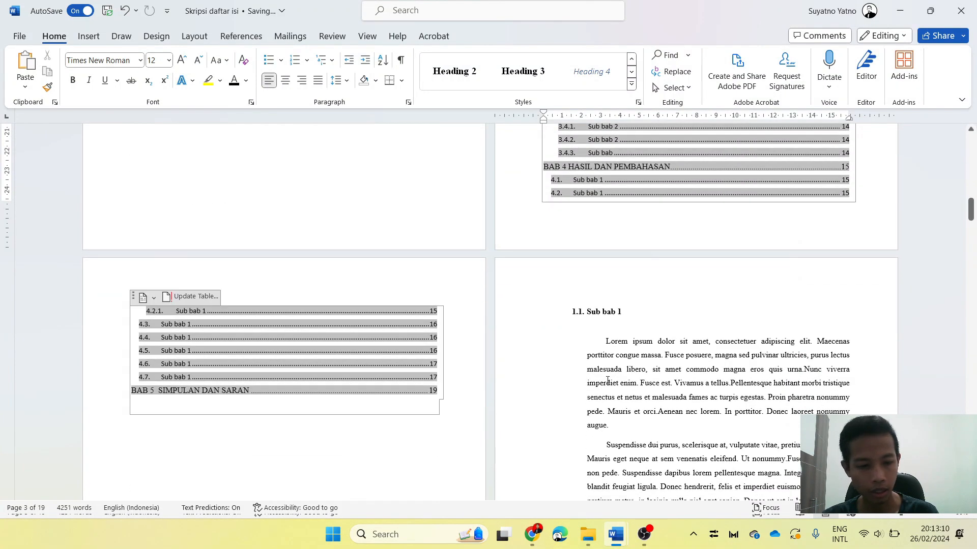
scroll(558, 399, "up", 8)
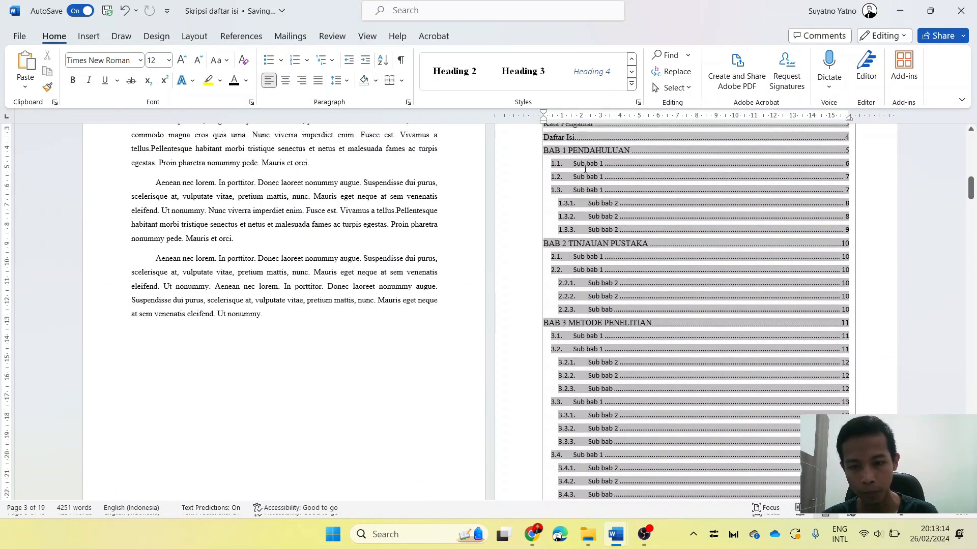
left_click(563, 155)
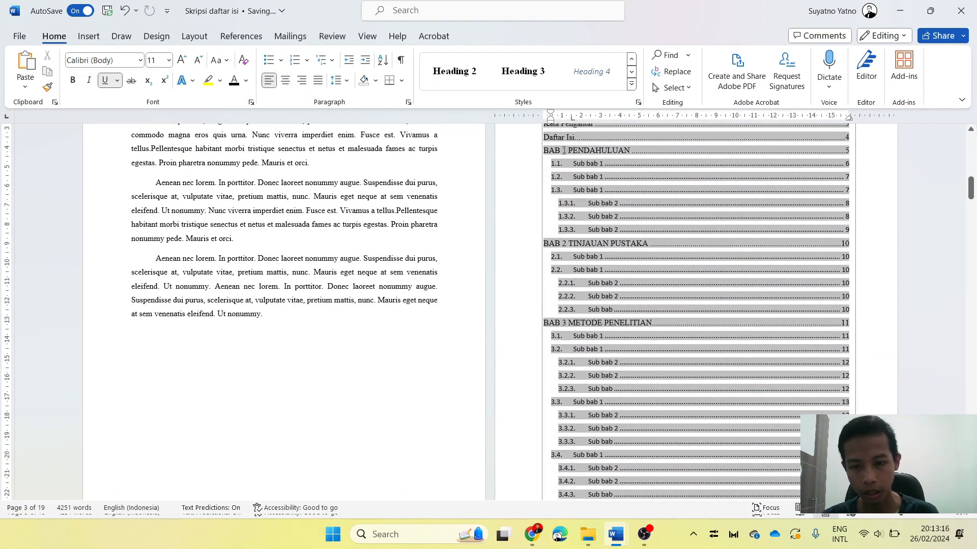
left_click_drag(564, 150, 627, 235)
scroll(529, 356, "down", 5)
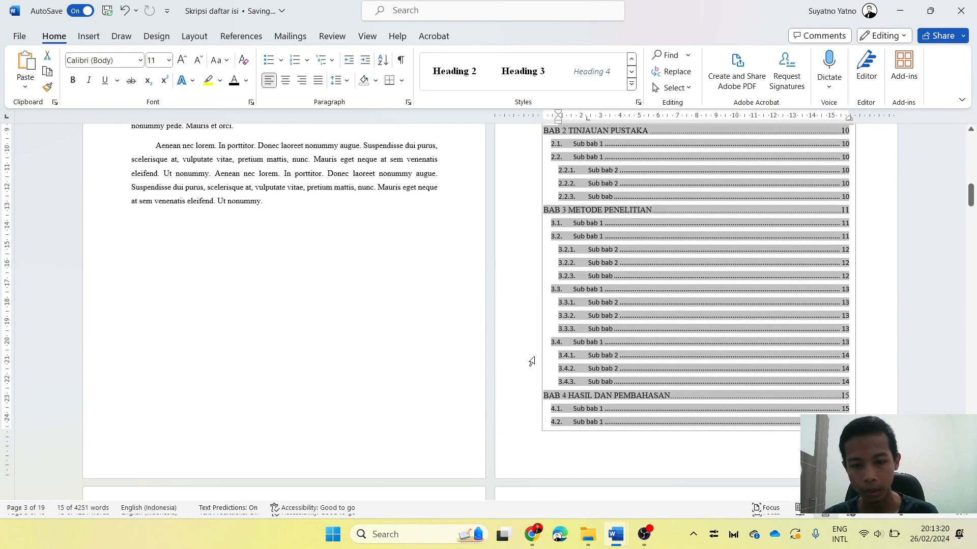
scroll(640, 360, "up", 4)
scroll(641, 361, "up", 6)
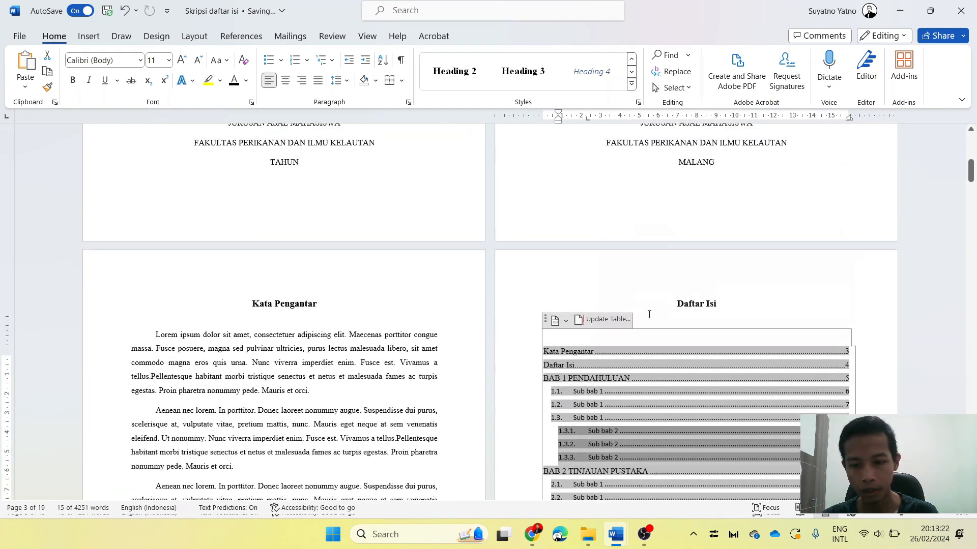
scroll(653, 296, "down", 2)
left_click(648, 307)
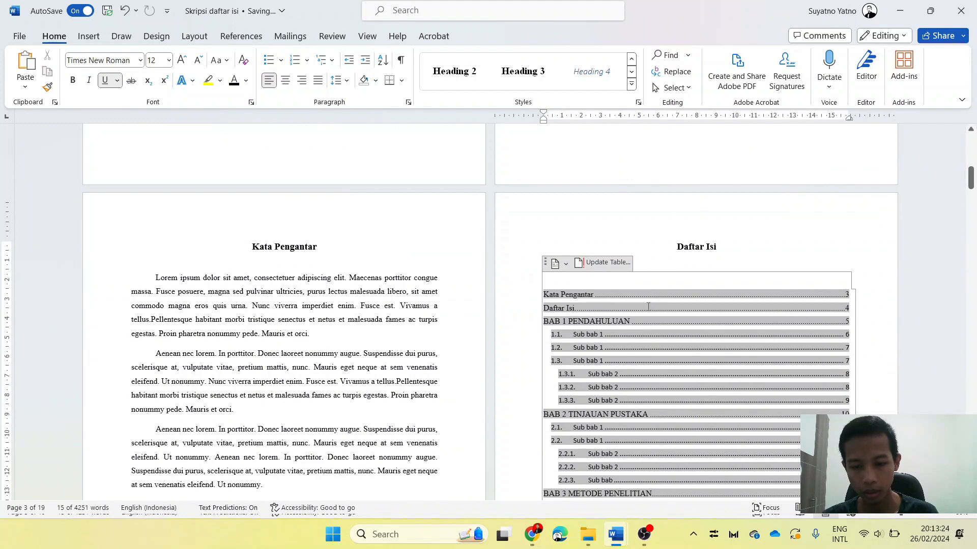
scroll(618, 367, "down", 4)
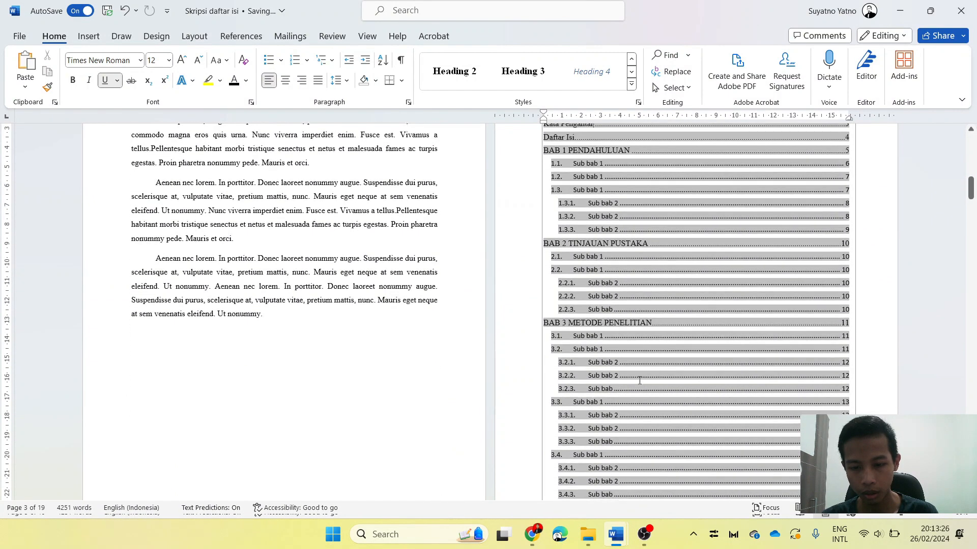
- Add blank lines below the end of the table of contents to move the BAB 1 PENDAHULUAN title onto the following page
scroll(639, 380, "up", 3)
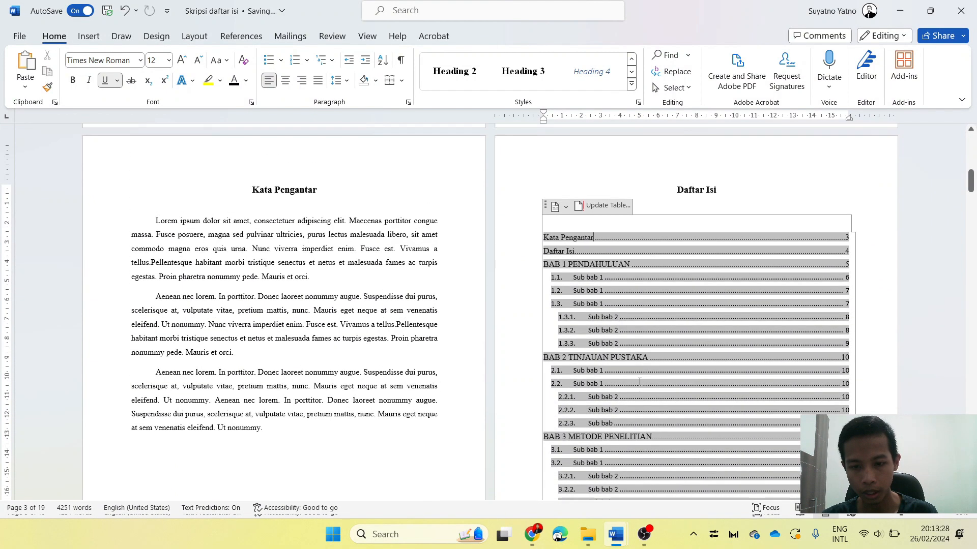
scroll(636, 381, "down", 10)
scroll(516, 376, "down", 1)
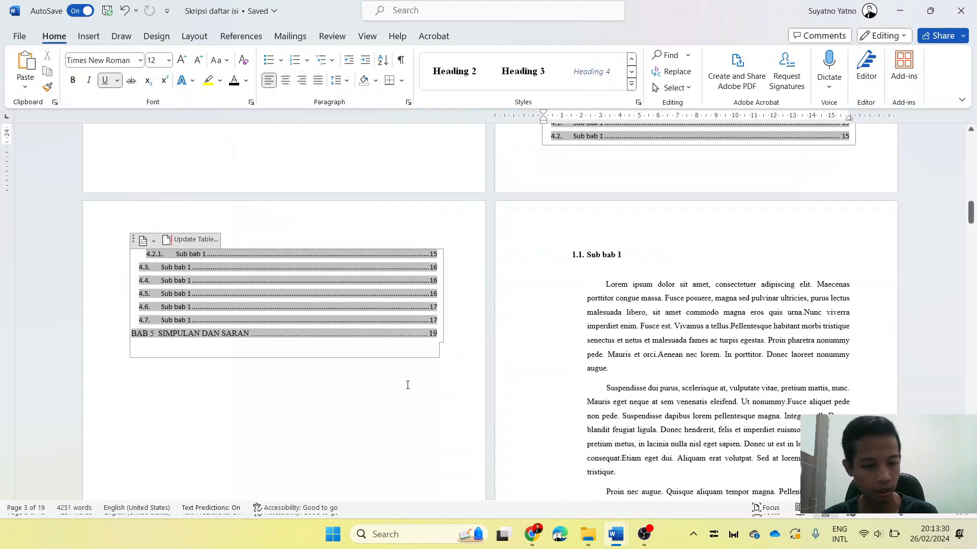
left_click(368, 391)
scroll(356, 389, "down", 3)
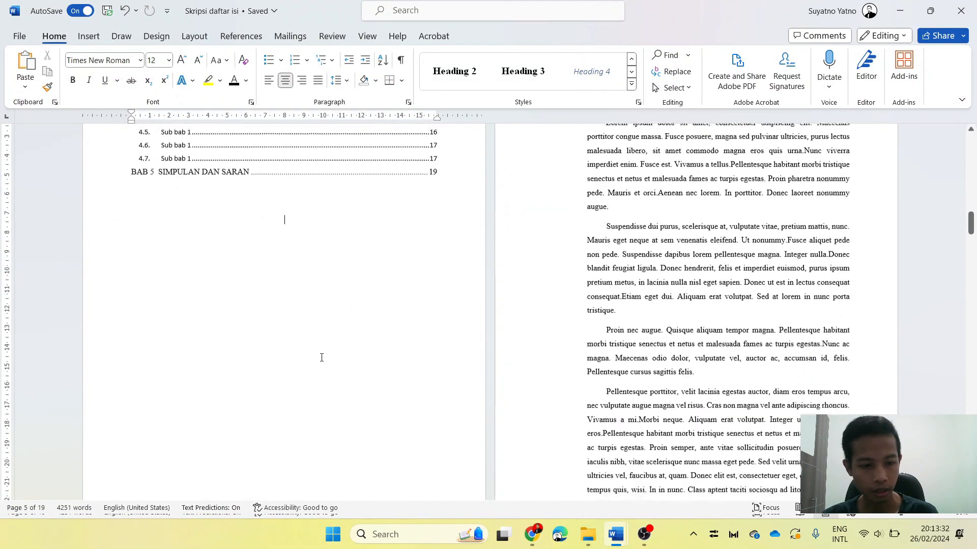
left_click(338, 345)
scroll(344, 350, "down", 3)
scroll(344, 350, "down", 1)
key("Return")
key("Return")
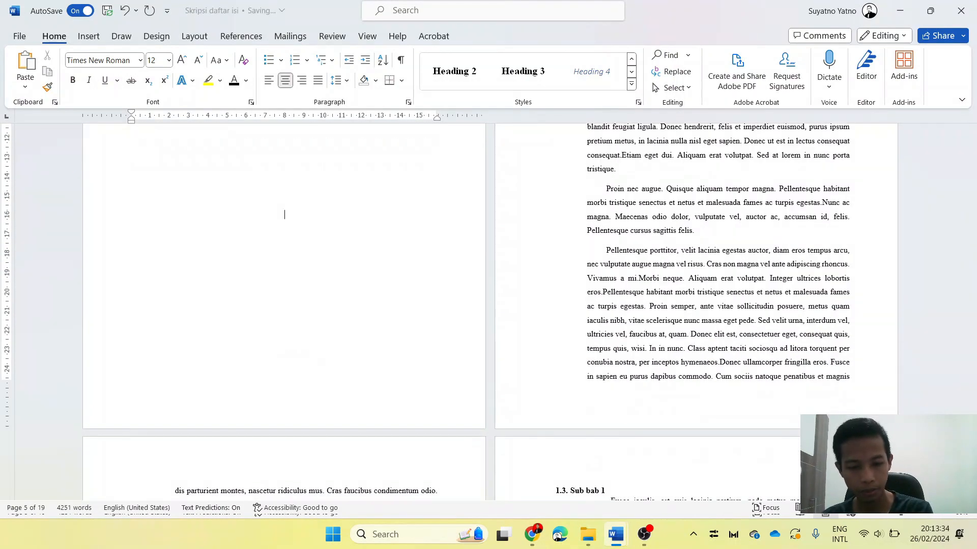
- Update the table of contents on the Daftar Isi page to reflect the new position of BAB 1
scroll(388, 392, "up", 4)
scroll(623, 290, "up", 10)
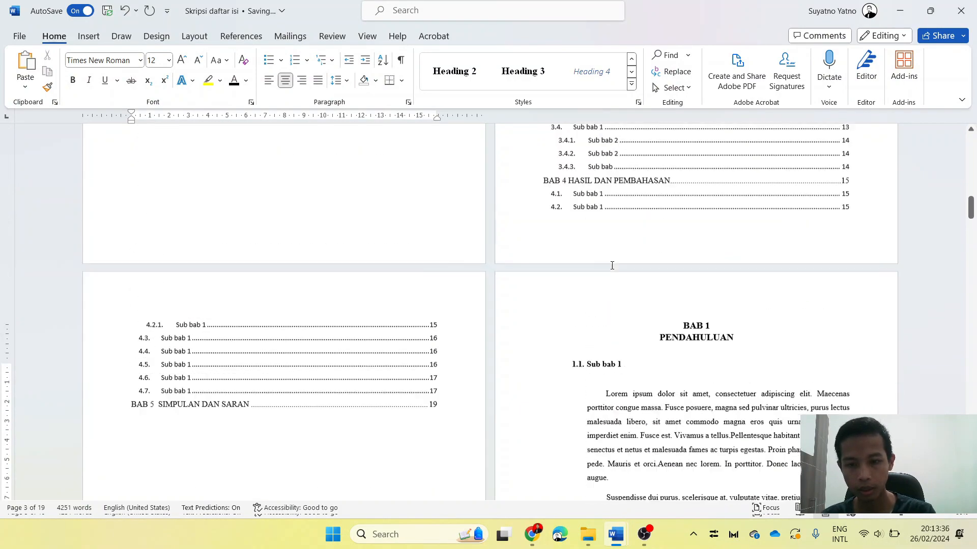
scroll(622, 301, "up", 2)
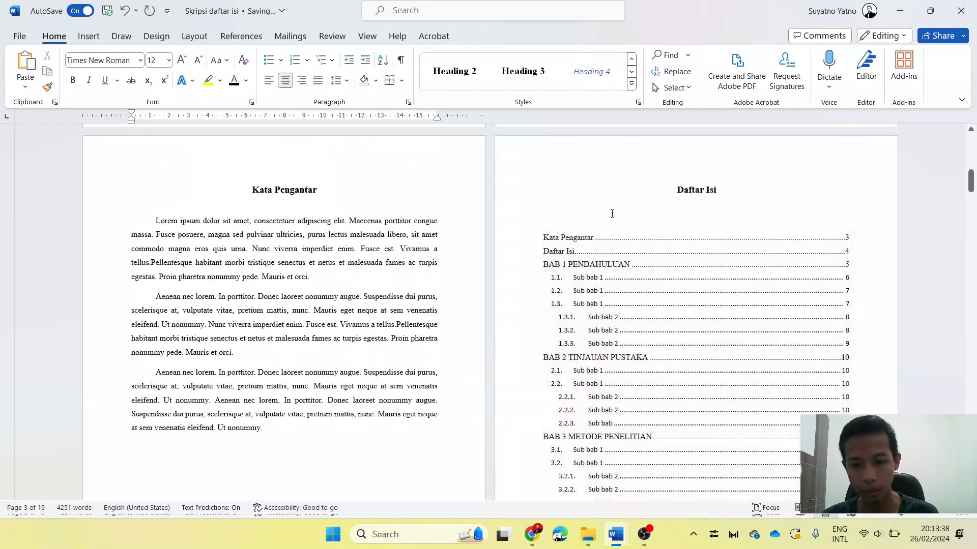
left_click(597, 216)
left_click(596, 212)
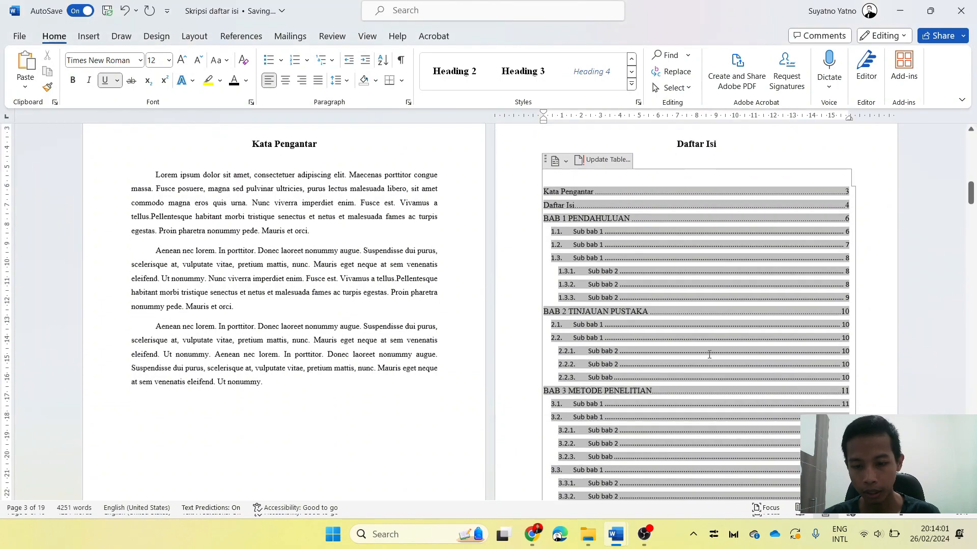
- Examine the updated Daftar Isi, the BAB 1 and BAB 2 pages and the cover pages, checking whether the pages carry numbers
scroll(709, 355, "down", 8)
scroll(691, 359, "down", 1)
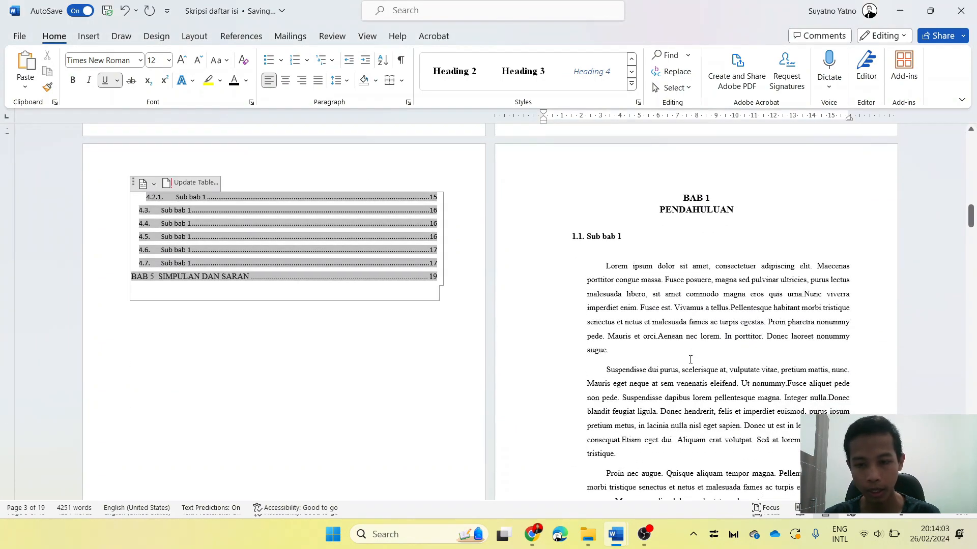
scroll(690, 360, "down", 13)
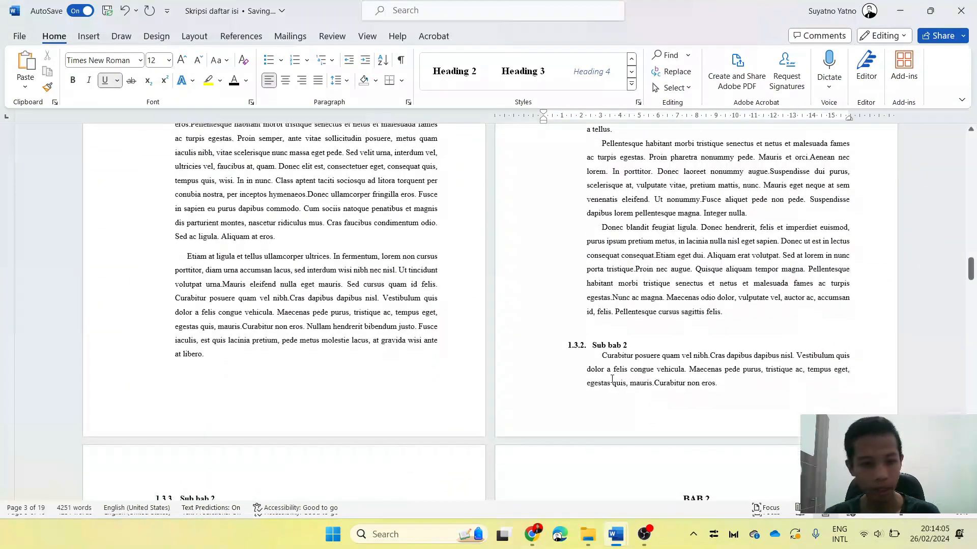
scroll(612, 379, "down", 3)
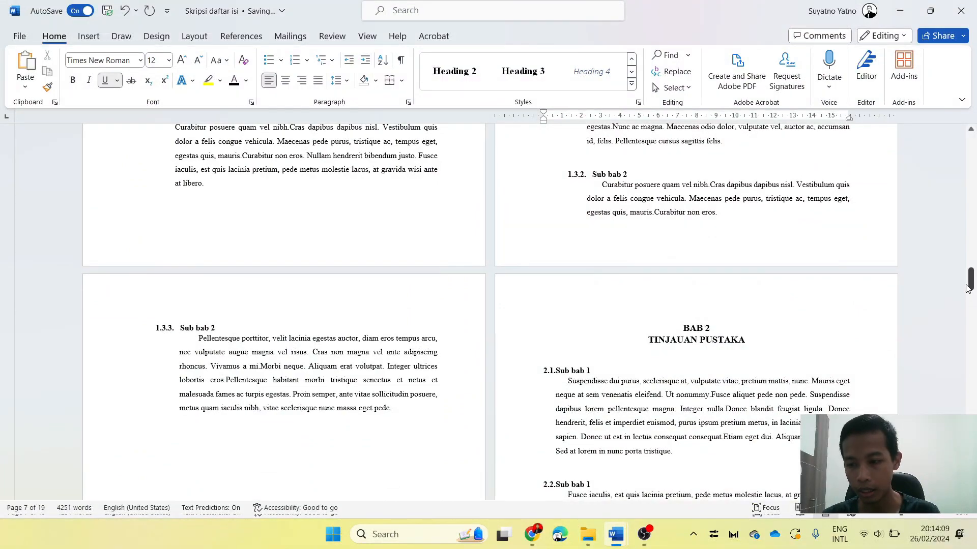
left_click_drag(971, 280, 972, 178)
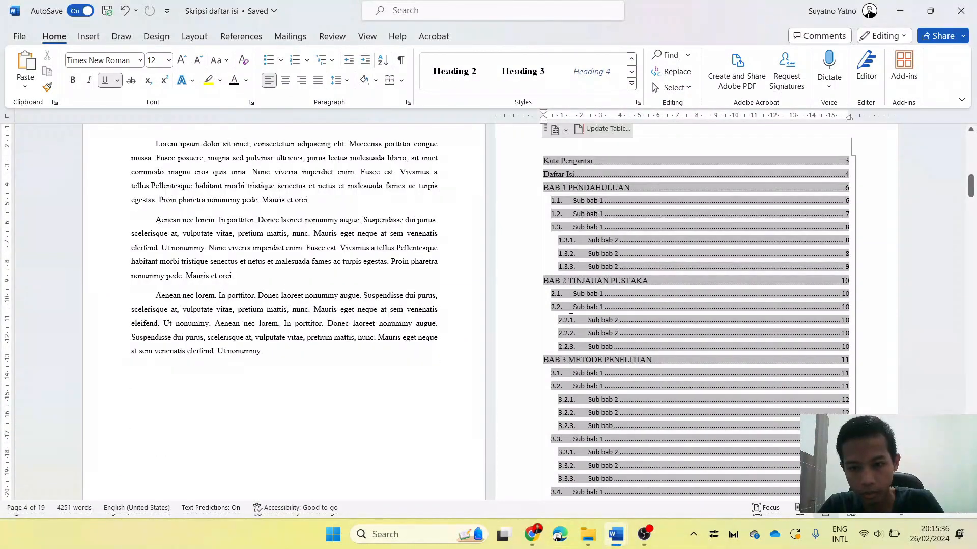
scroll(493, 288, "up", 2)
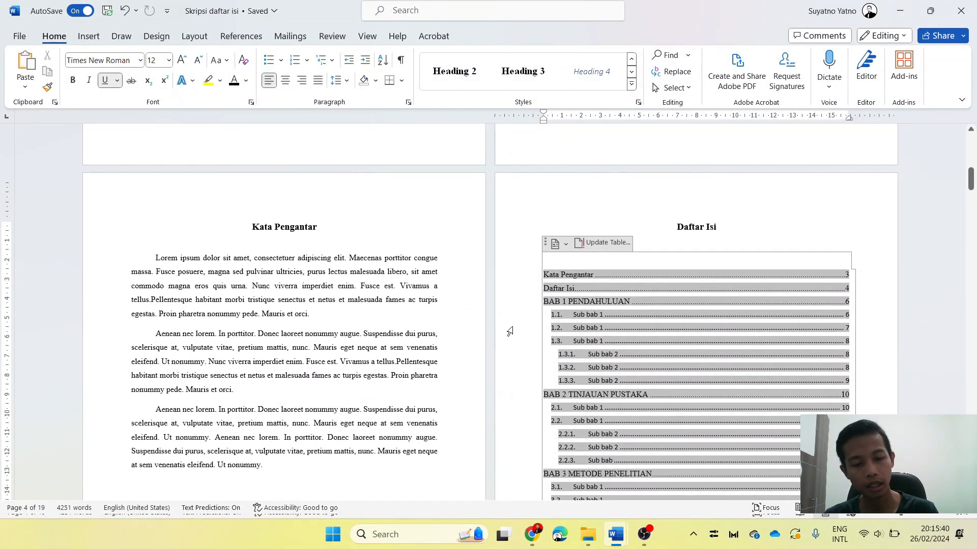
scroll(506, 331, "up", 2)
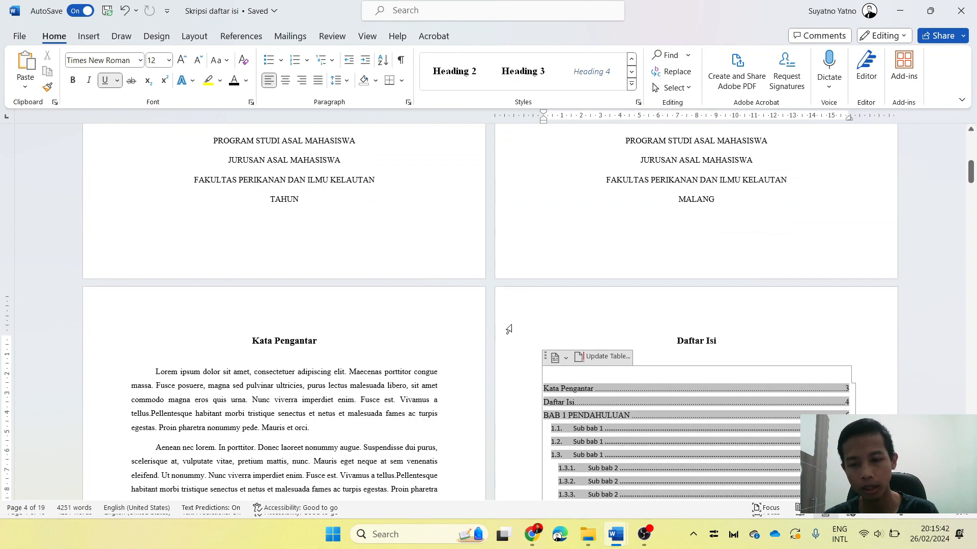
scroll(707, 250, "up", 3)
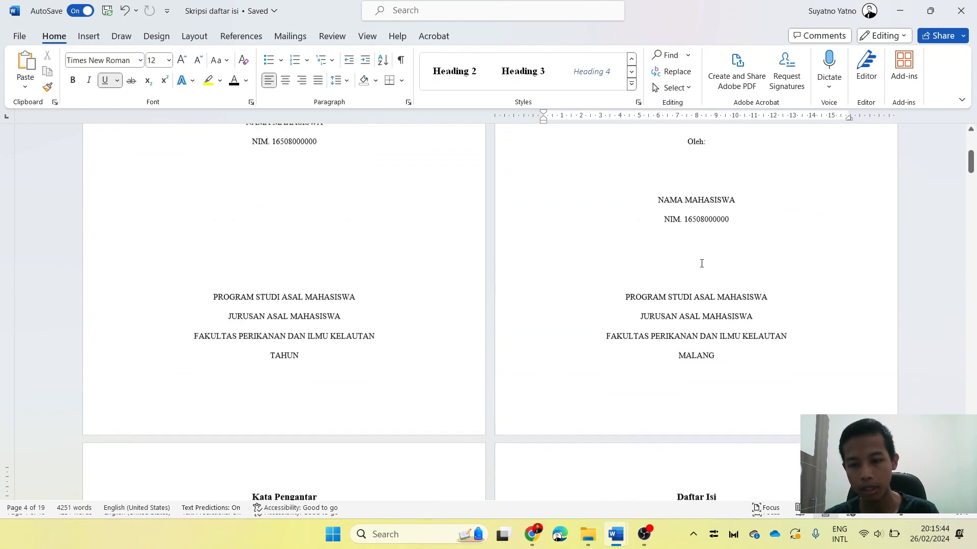
scroll(656, 279, "down", 7)
scroll(647, 288, "down", 8)
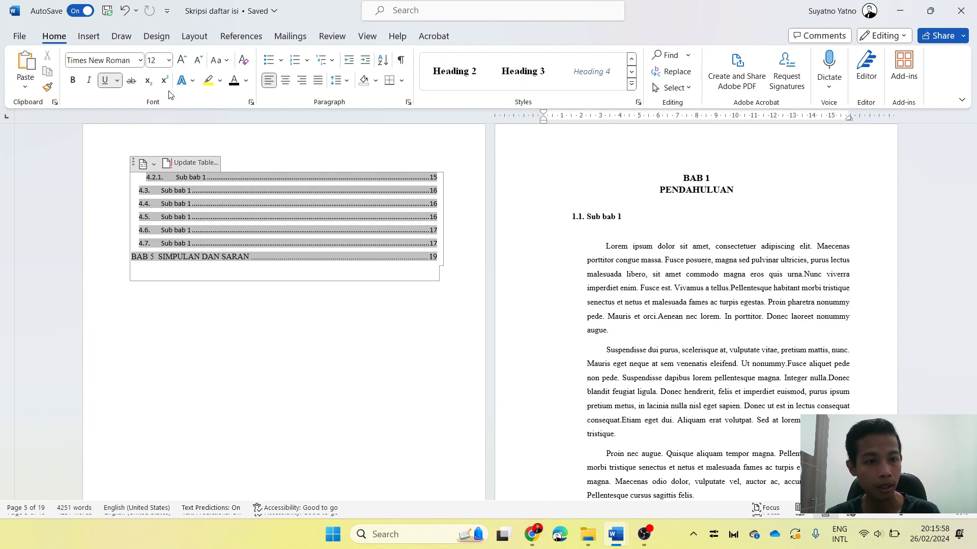
- Insert centred page numbers at the bottom of the pages using the Plain Number 2 style, and return to the document body
left_click(89, 36)
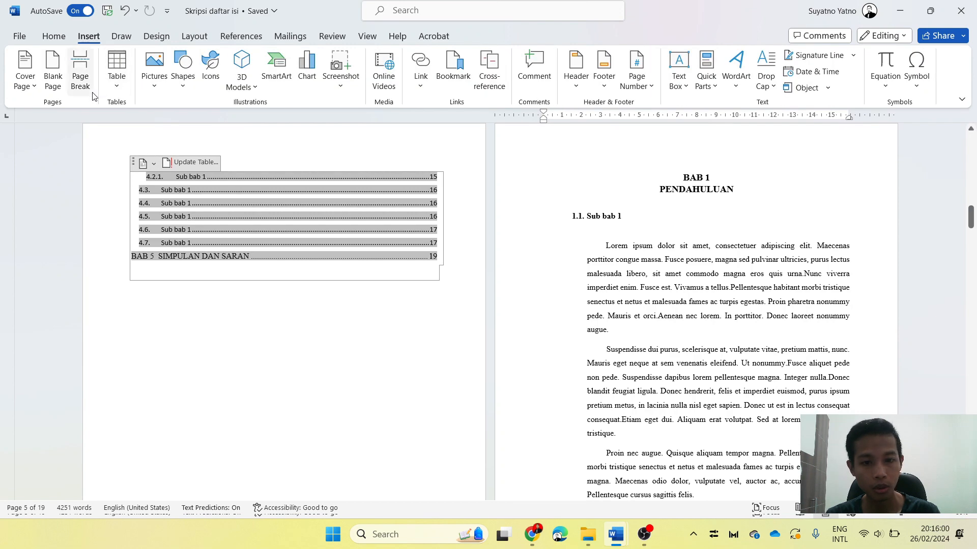
left_click(637, 76)
mouse_move(661, 127)
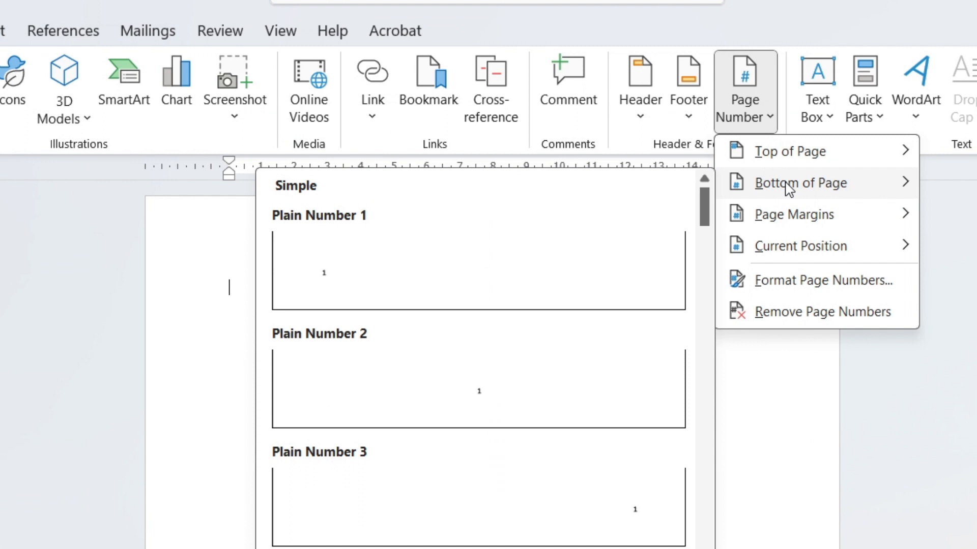
left_click(632, 387)
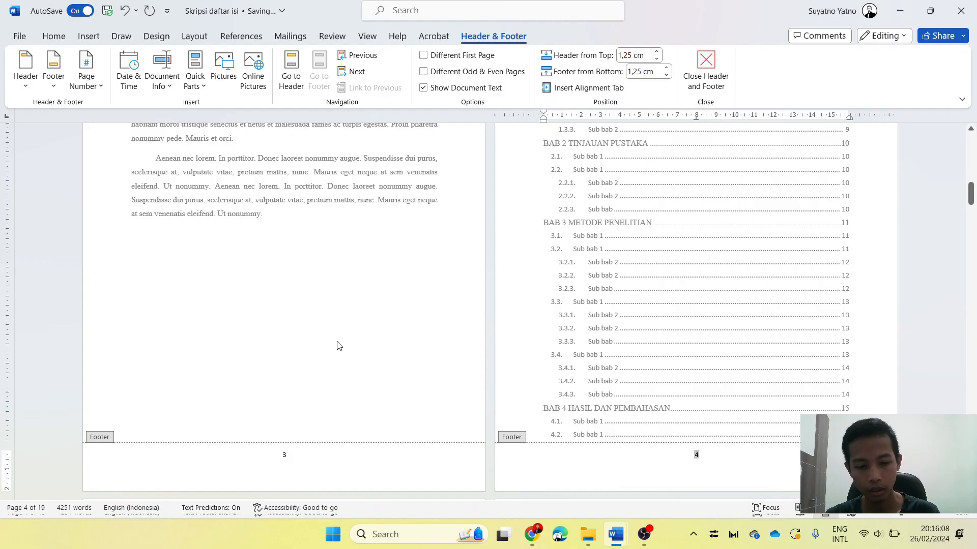
scroll(339, 346, "up", 15)
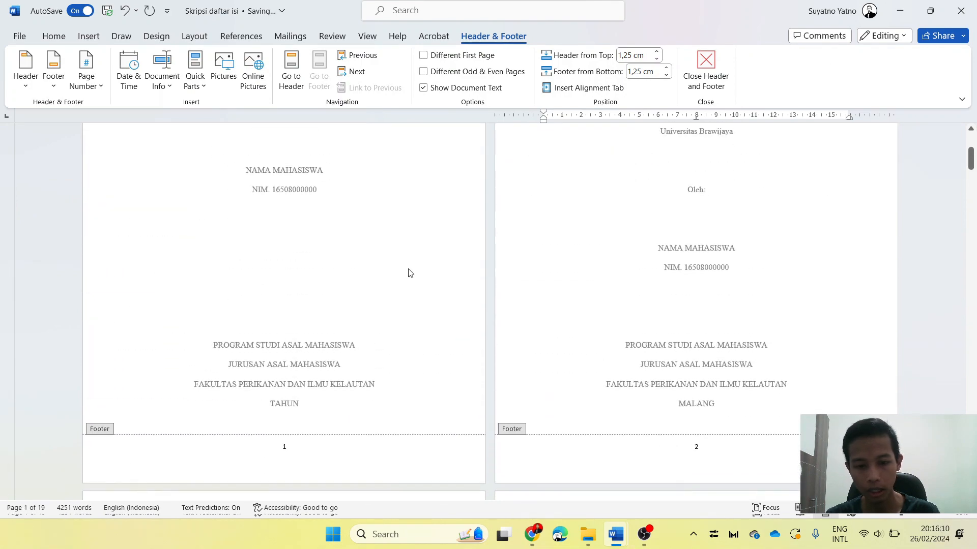
double_click(408, 271)
- Review the footer page numbers from Kata Pengantar to BAB 5 and back, comparing them with the Daftar Isi entries
scroll(408, 265, "down", 8)
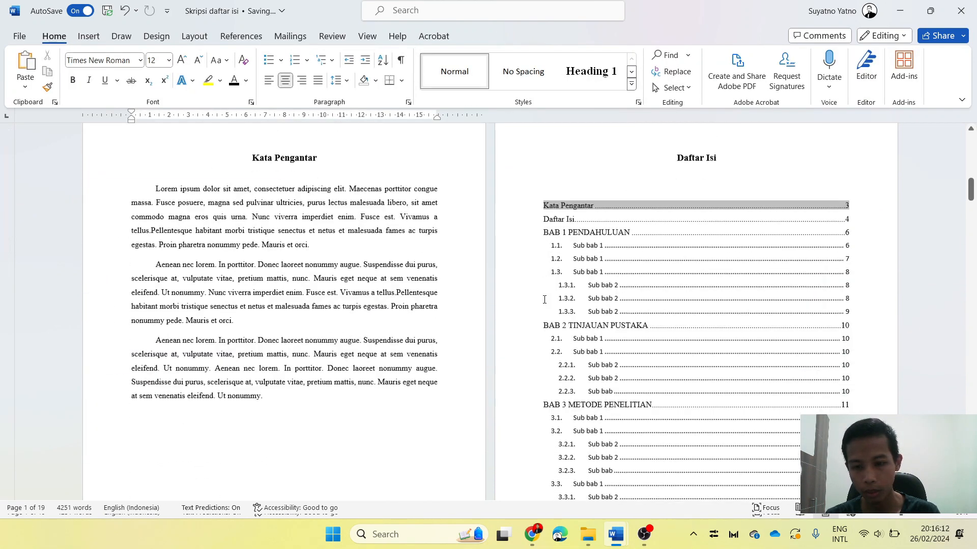
scroll(544, 299, "down", 2)
scroll(547, 303, "down", 8)
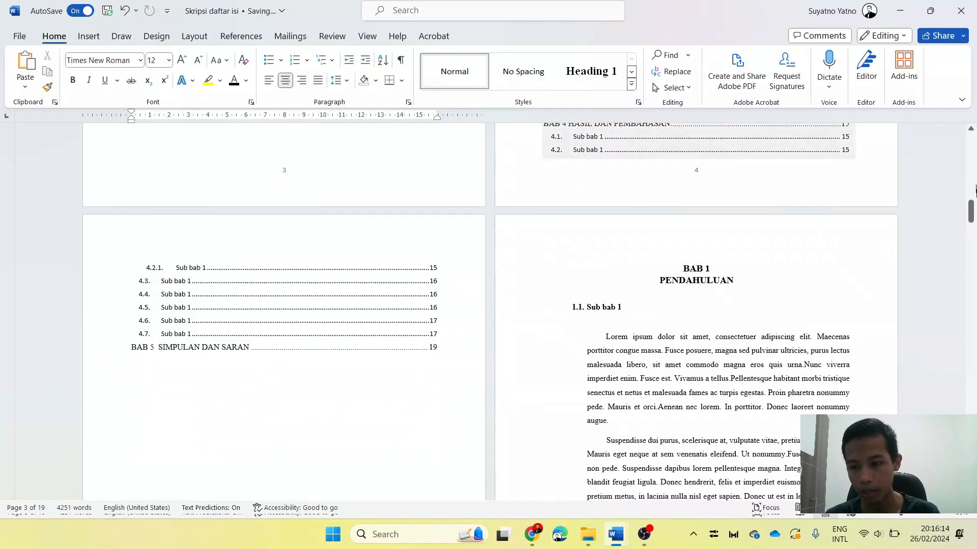
left_click_drag(971, 216, 971, 490)
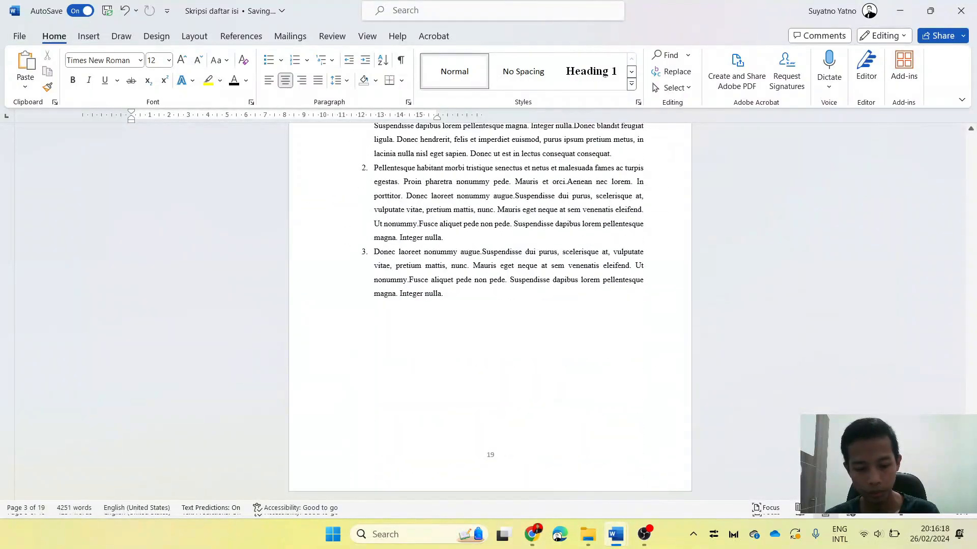
scroll(661, 265, "up", 10)
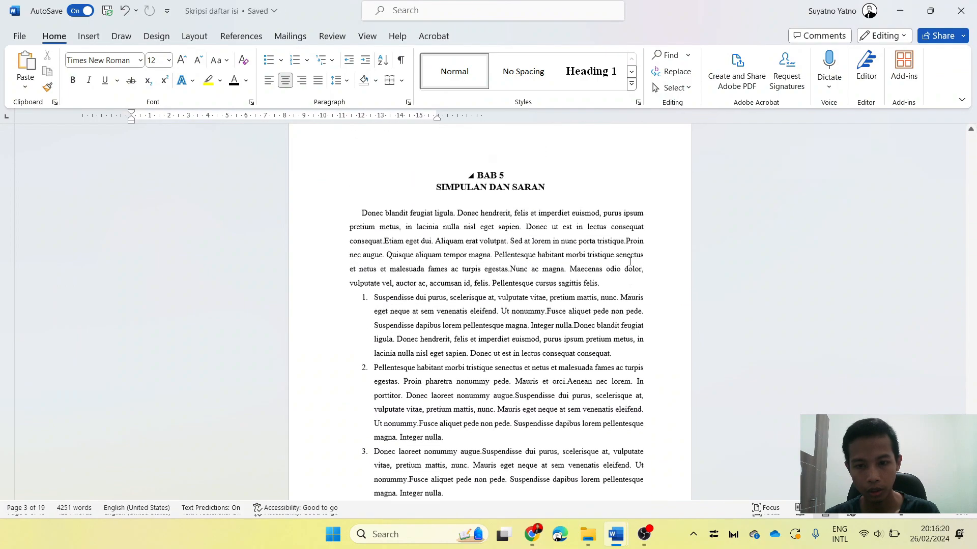
scroll(630, 261, "up", 8)
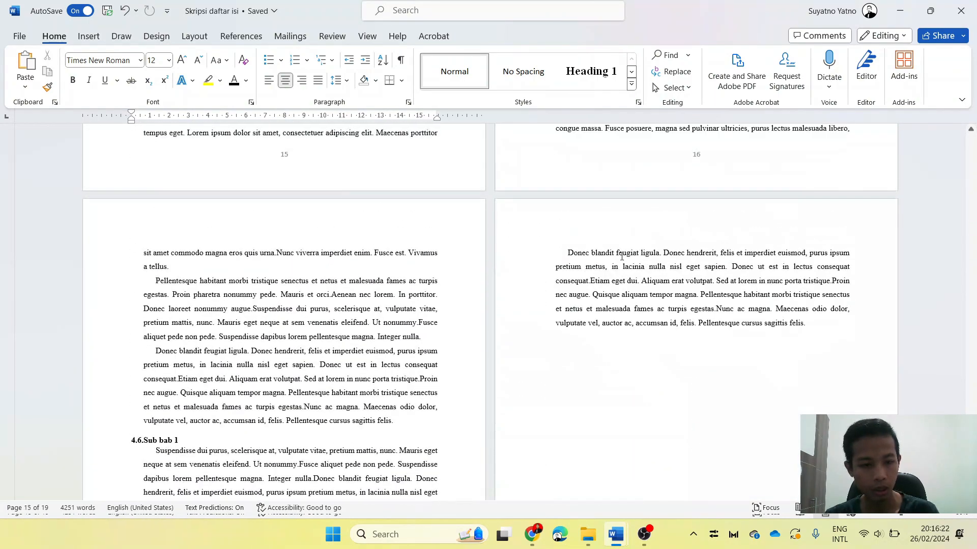
scroll(622, 256, "up", 3)
left_click_drag(968, 391, 969, 142)
scroll(683, 241, "down", 12)
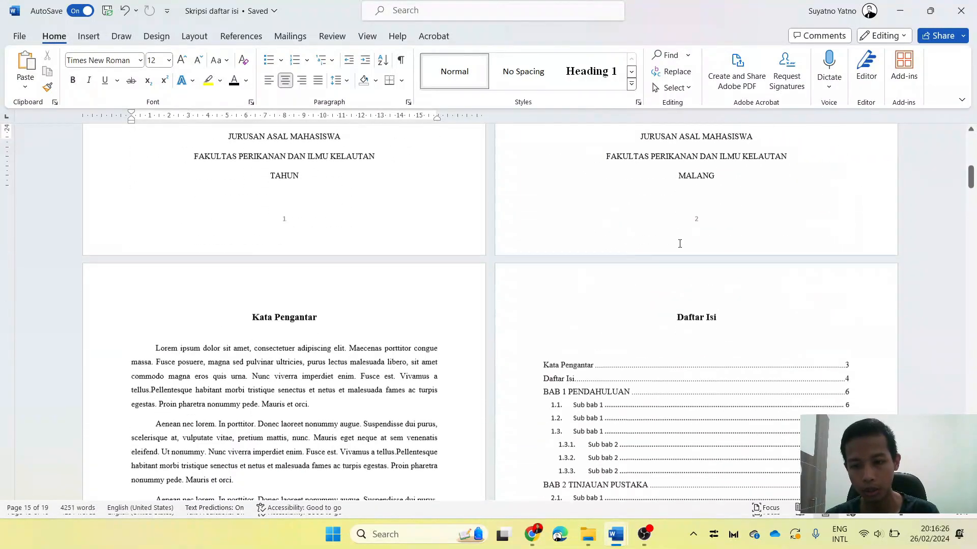